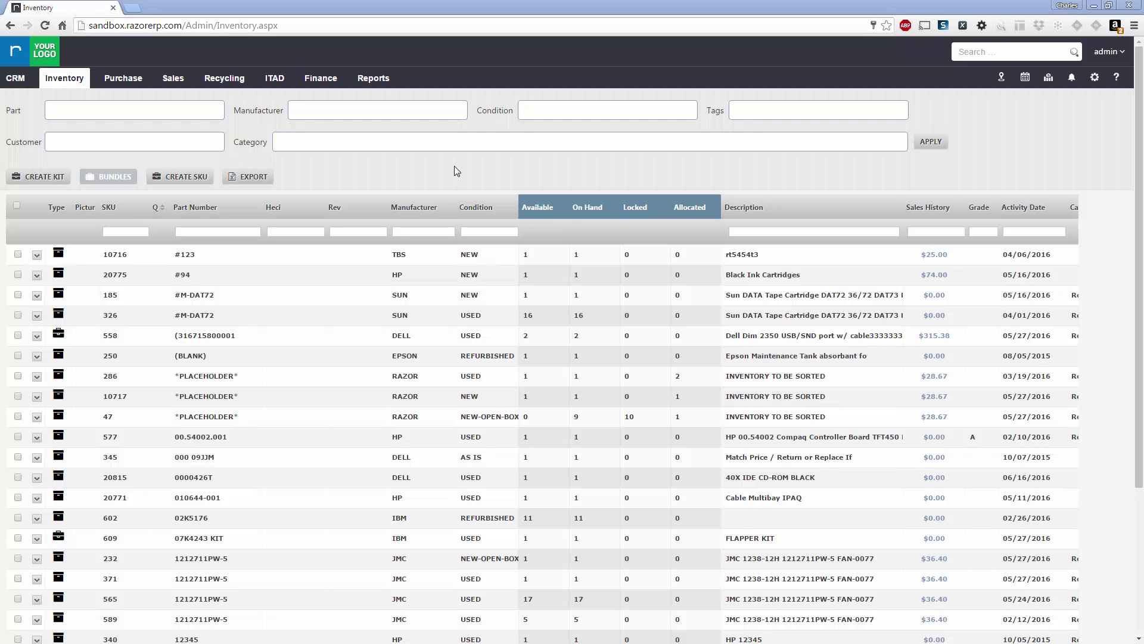
Open the warehouse structure settings of the Philadelphia Warehouse from the Locations area of the system settings.
left_click(1095, 80)
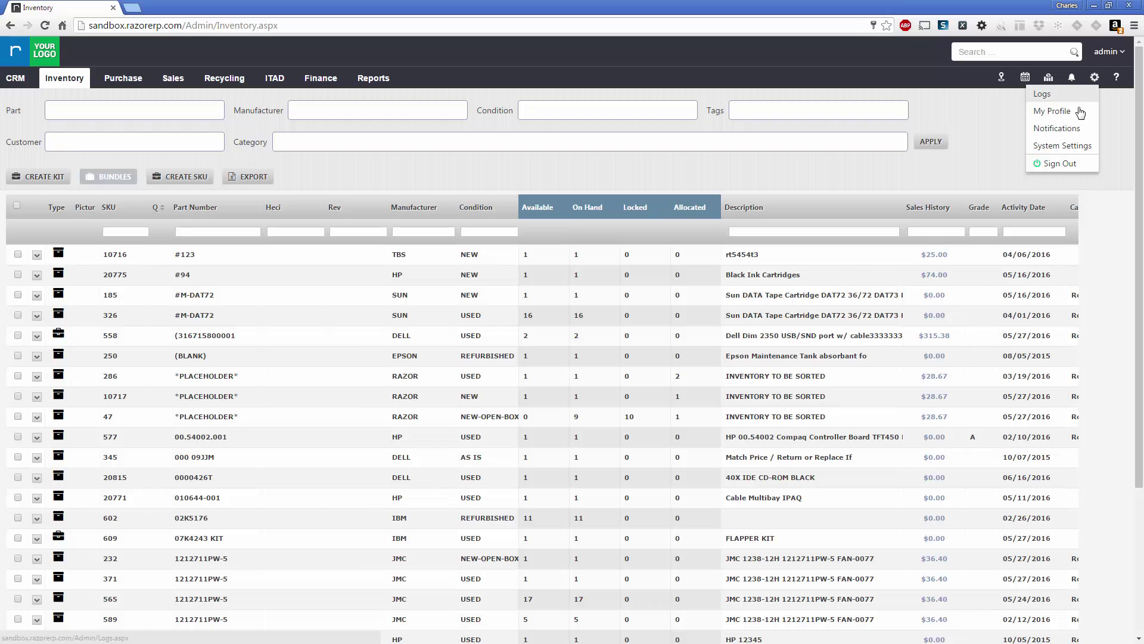
left_click(1058, 147)
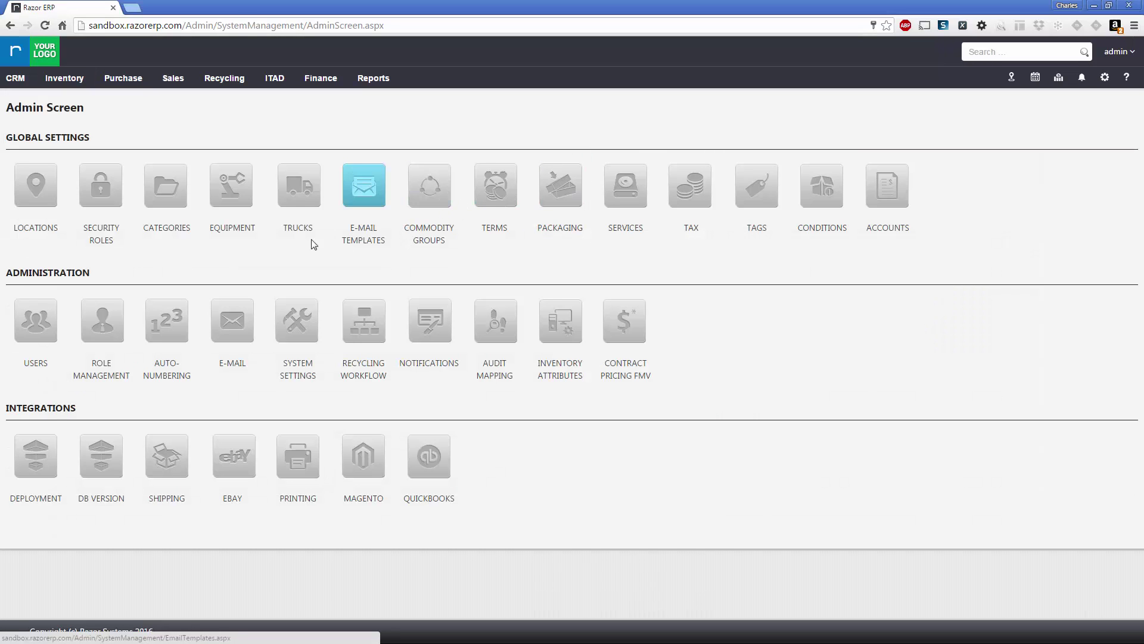
left_click(43, 191)
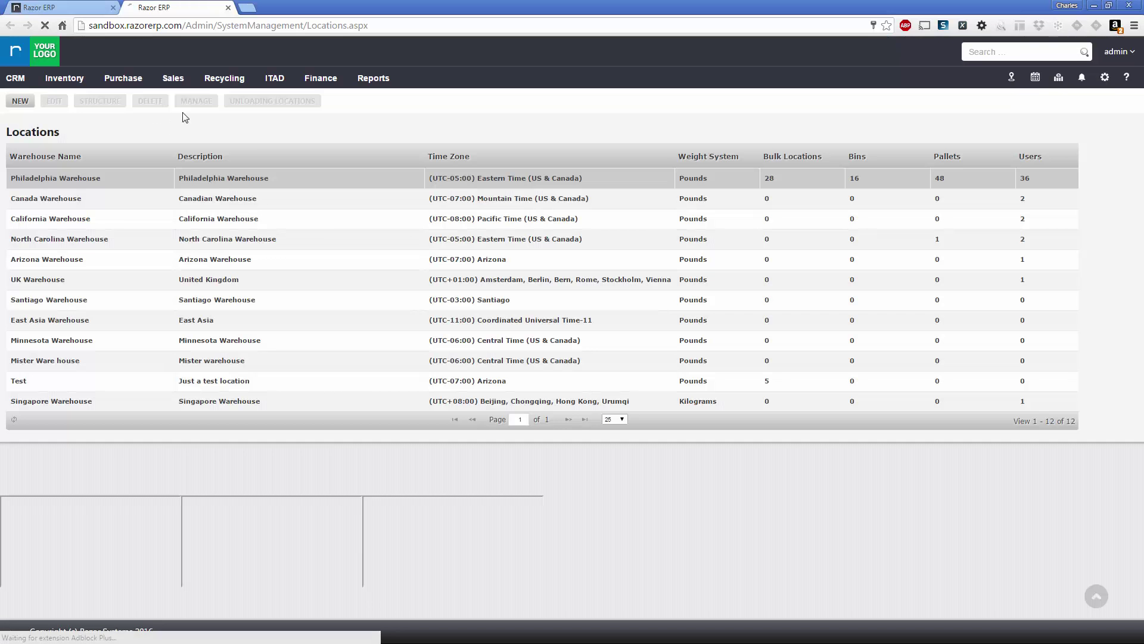
left_click(152, 177)
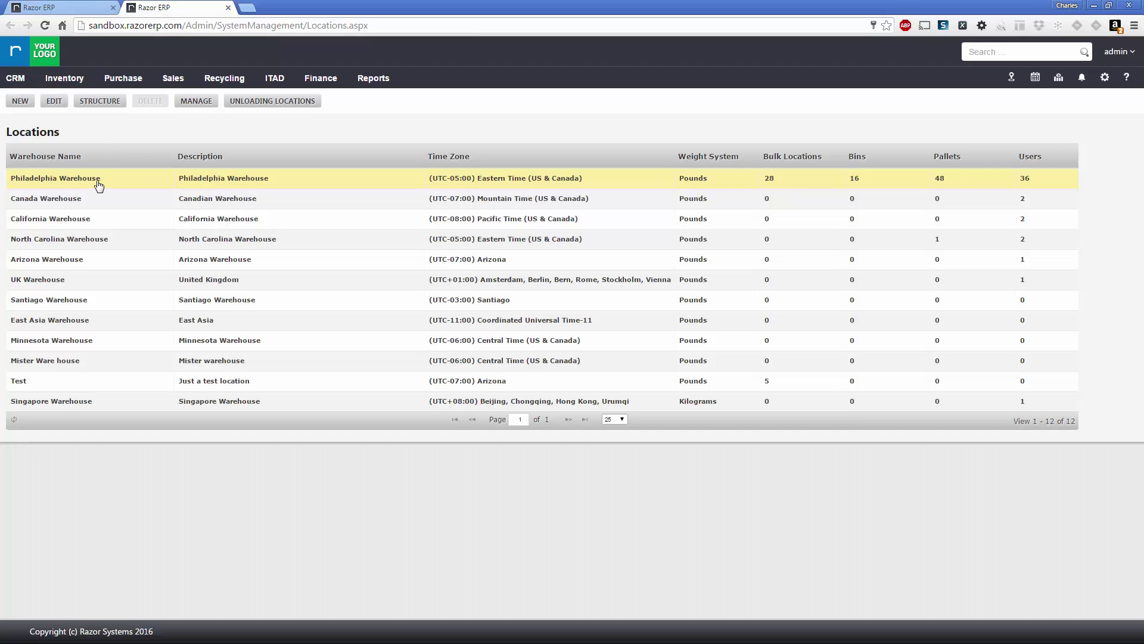
left_click(106, 102)
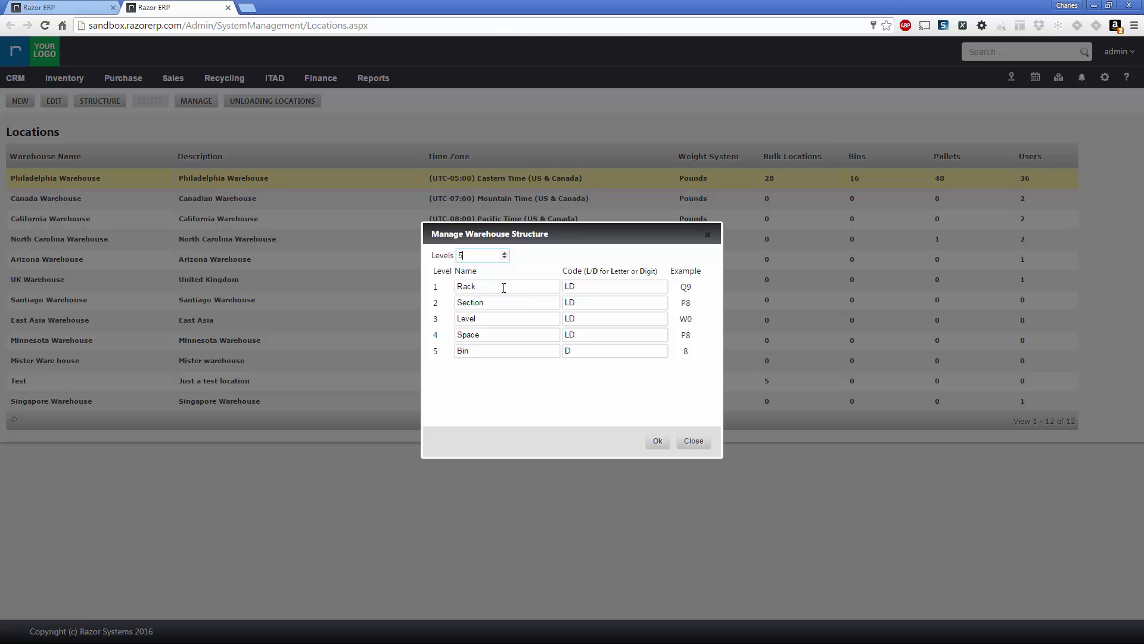
Set the warehouse structure to 4 levels and change the Rack code to LL.
left_click_drag(470, 257, 438, 255)
type("4")
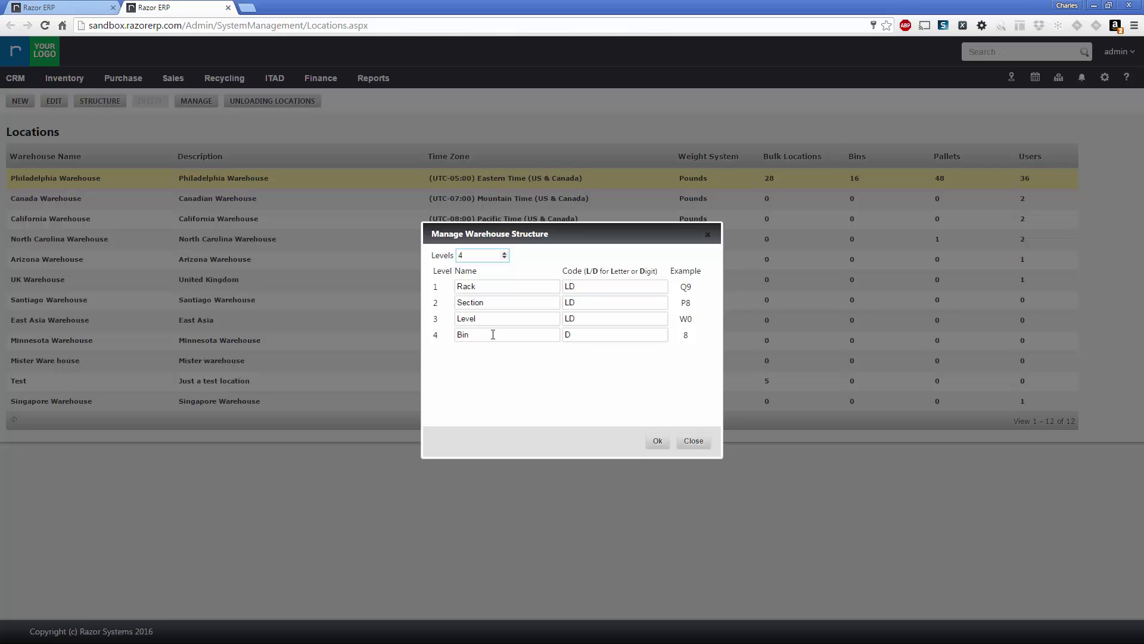
double_click(584, 288)
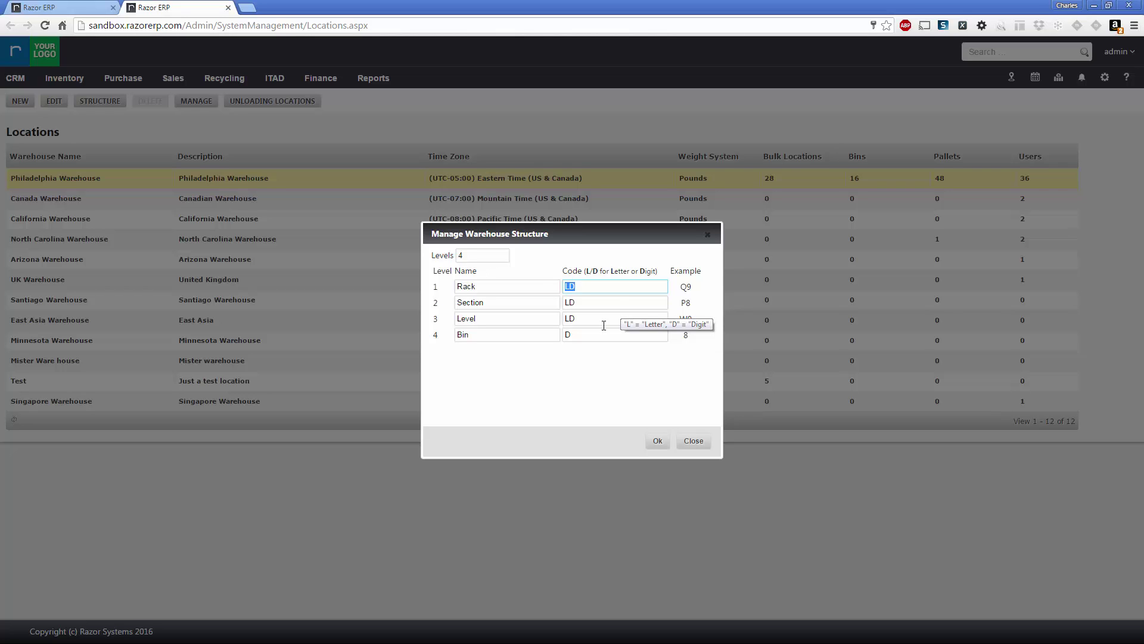
left_click(589, 285)
left_click_drag(588, 287, 562, 285)
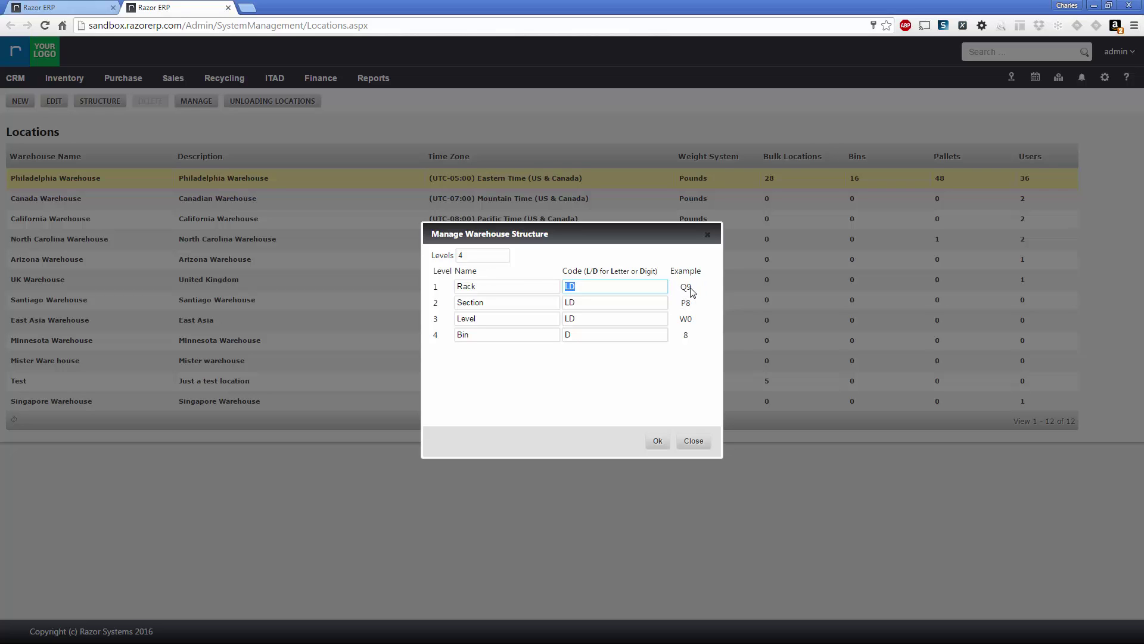
left_click(591, 283)
double_click(585, 285)
type("LL")
Set the Section and Level codes to DD and save the warehouse structure.
double_click(594, 302)
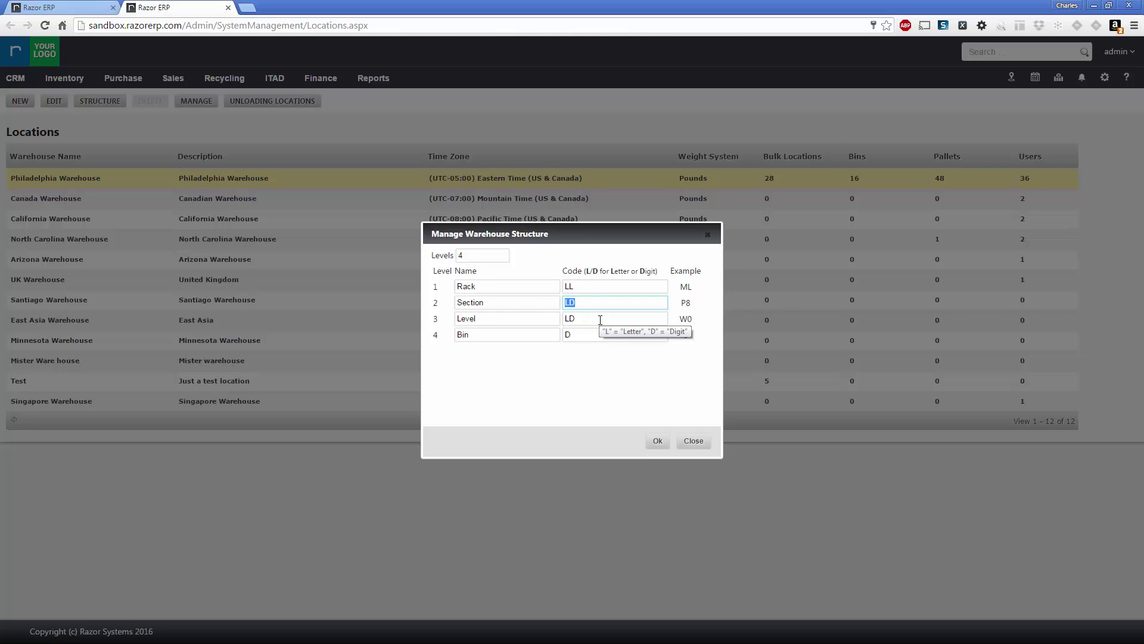
type("DD")
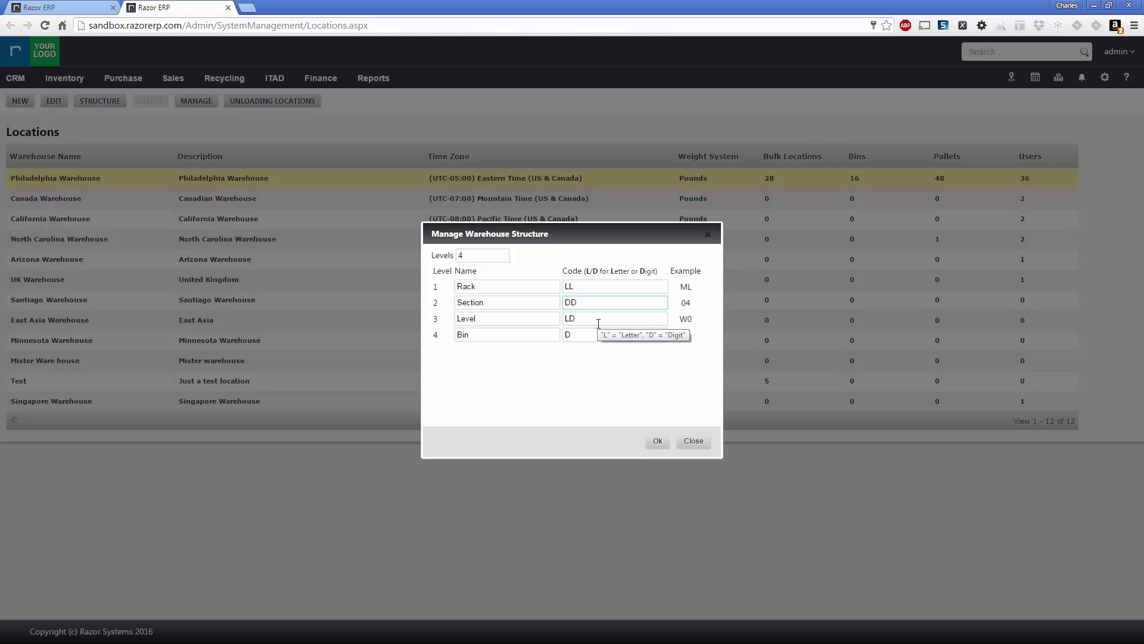
left_click(588, 318)
double_click(590, 319)
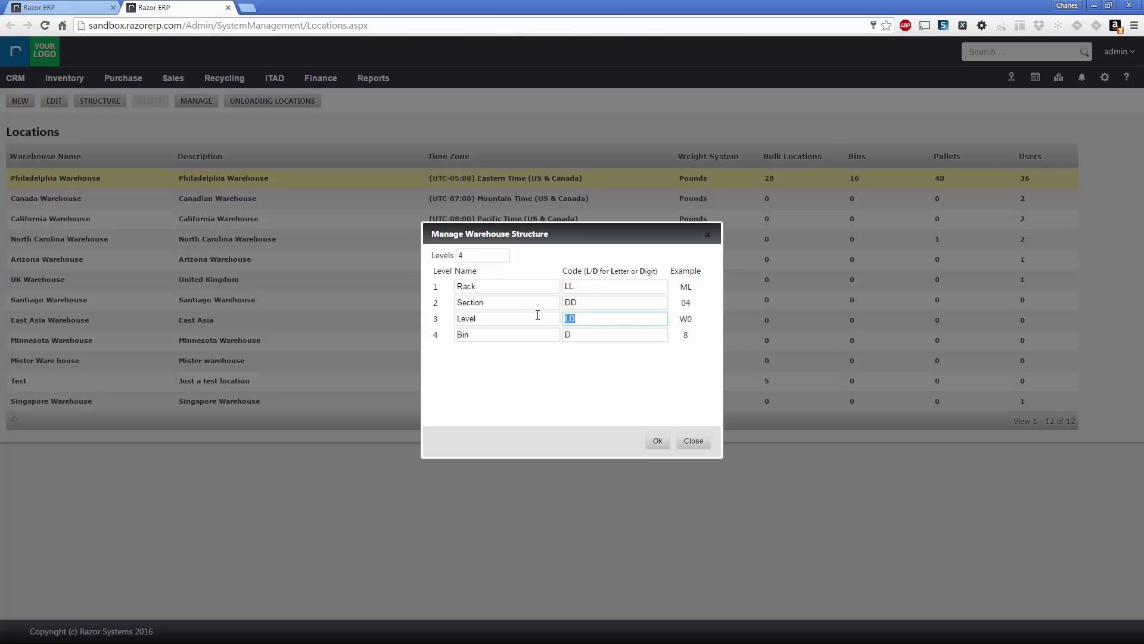
type("DD")
left_click(576, 335)
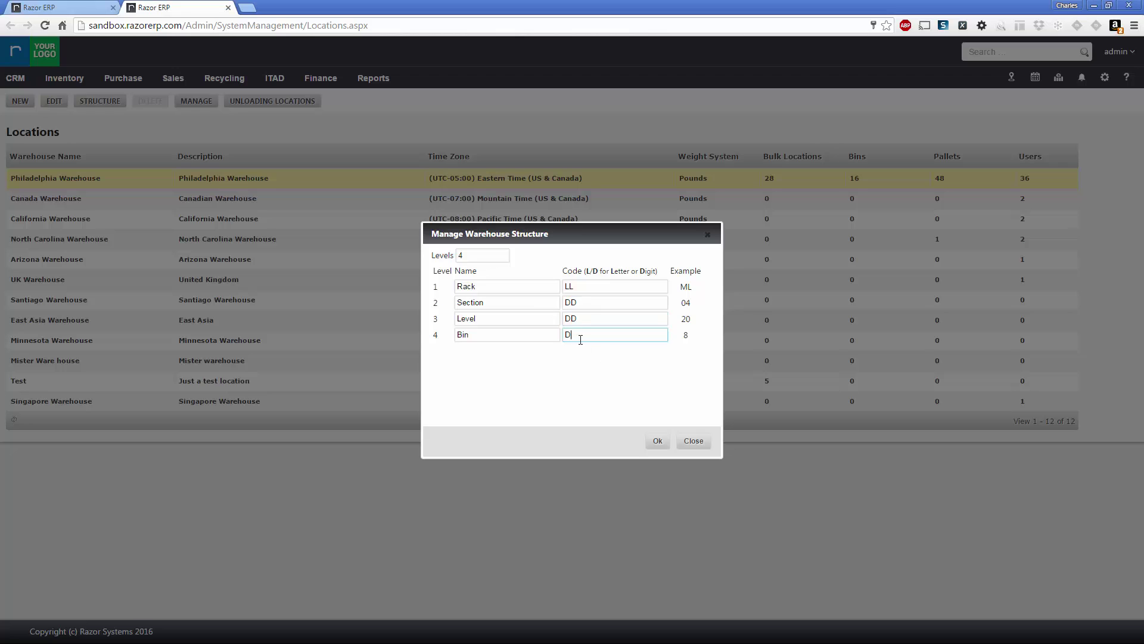
left_click(560, 378)
left_click(658, 441)
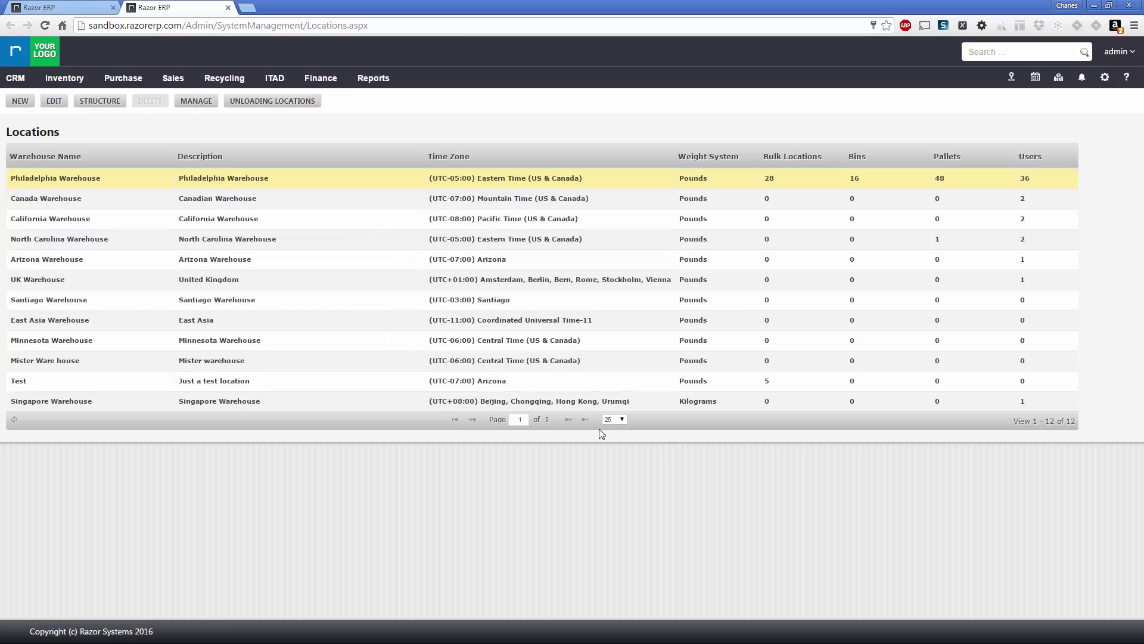
Open location management for the Philadelphia Warehouse and display its bulk locations.
left_click(232, 177)
left_click(202, 105)
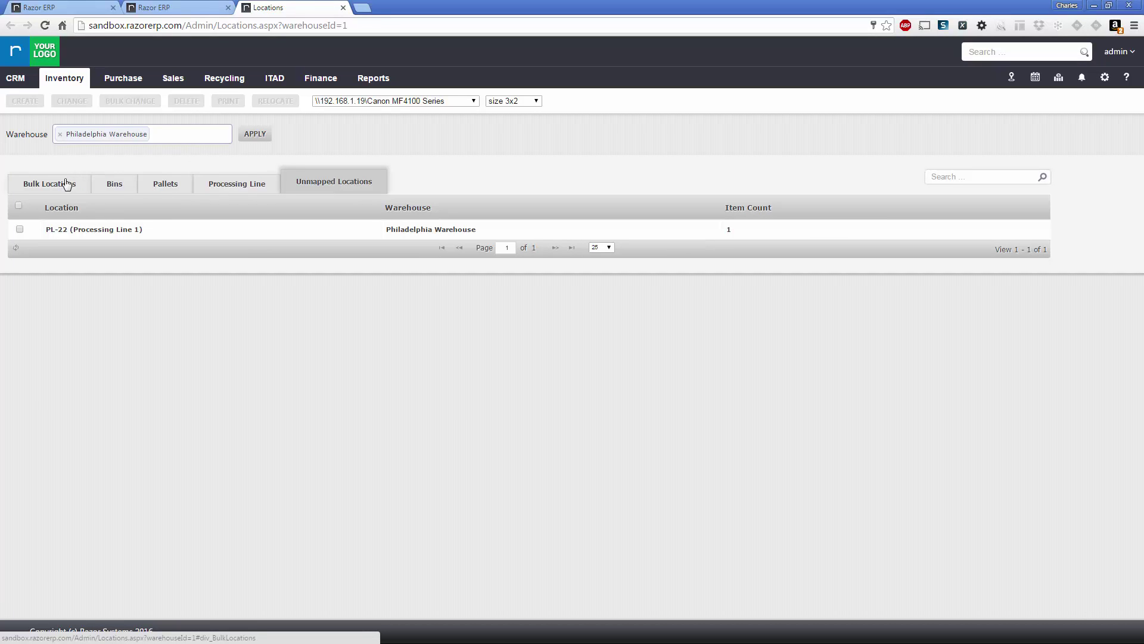
left_click(149, 135)
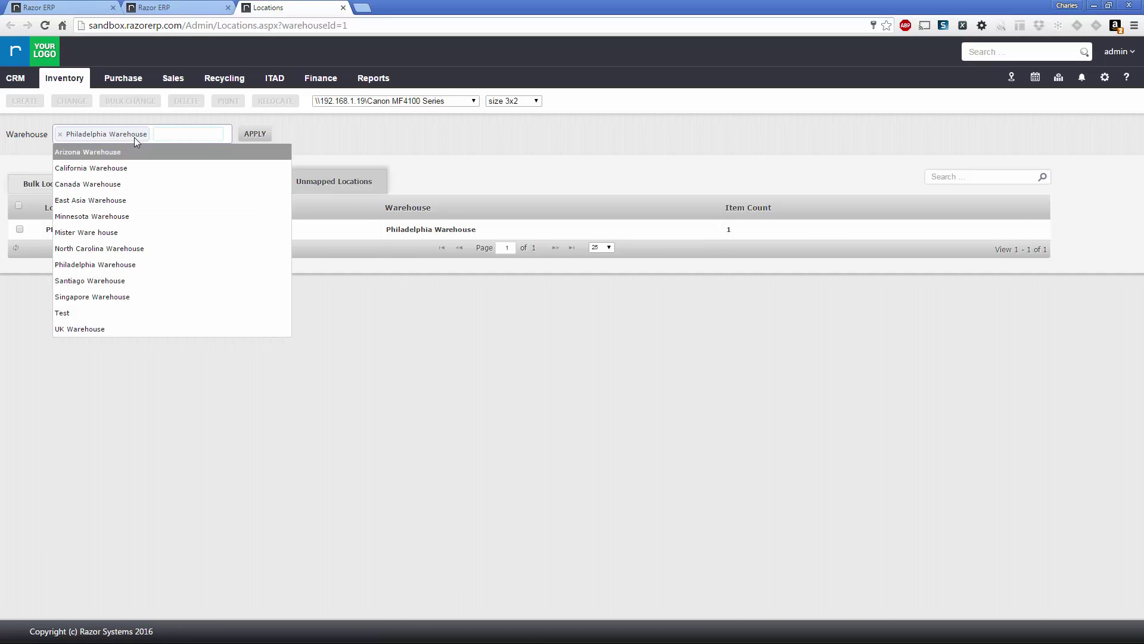
left_click(25, 156)
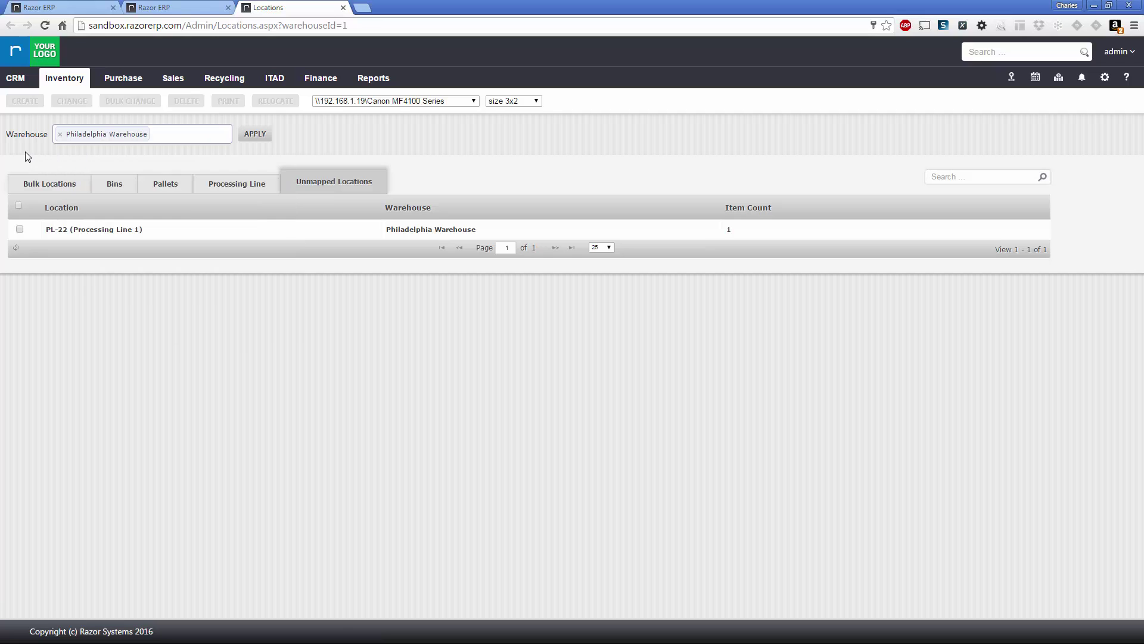
left_click(48, 186)
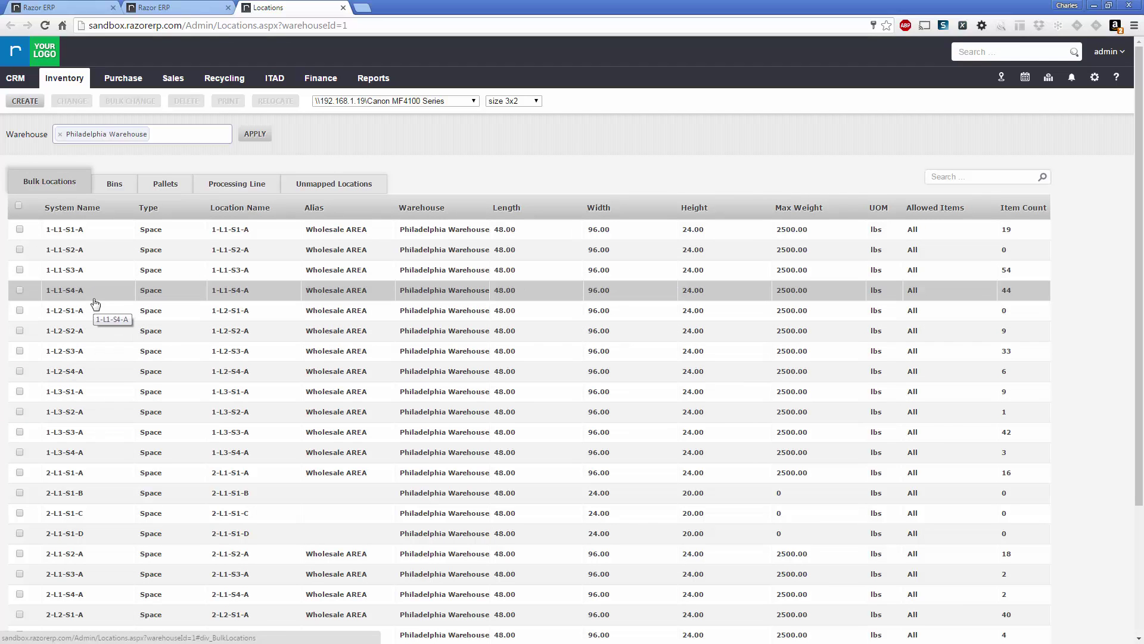
Start creating bulk rack space locations with Level as the storage unit type.
left_click(26, 101)
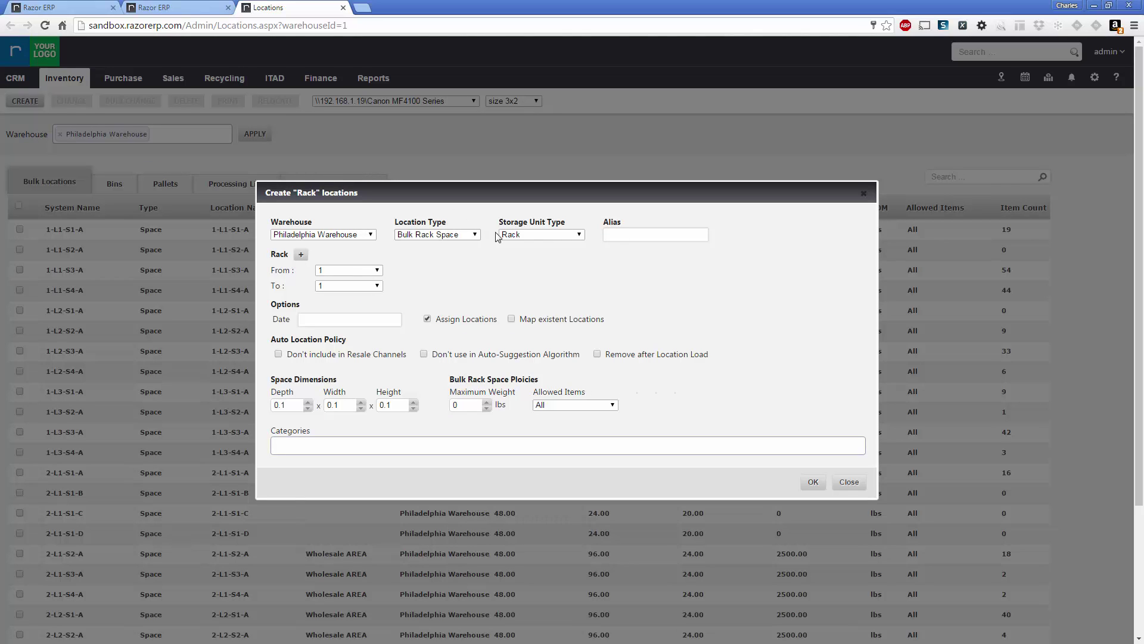
left_click(515, 236)
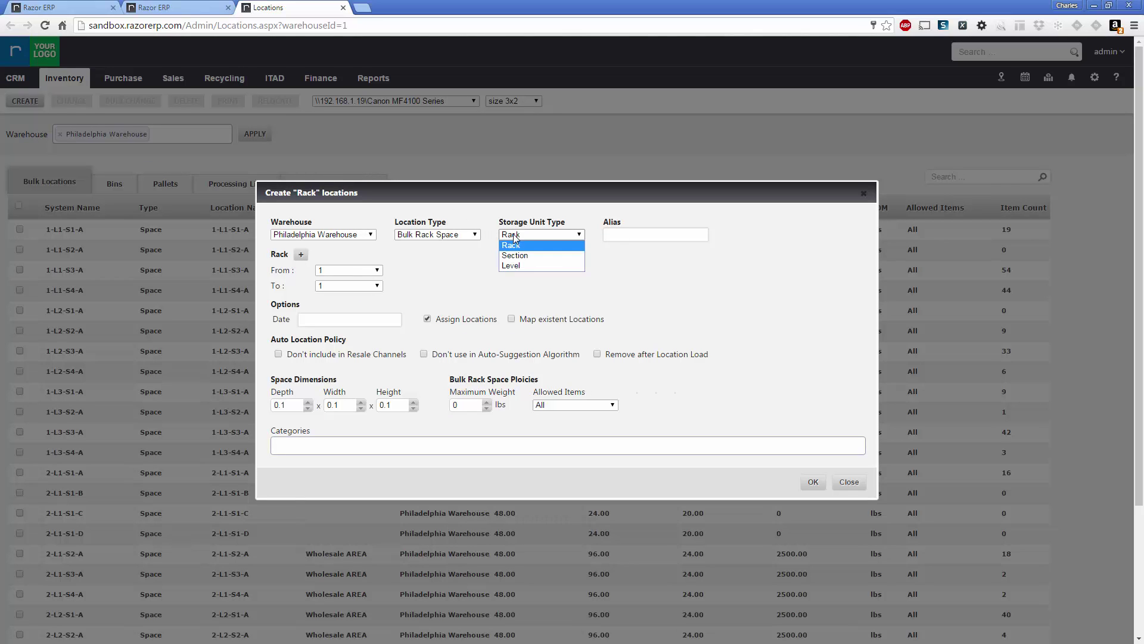
left_click(510, 266)
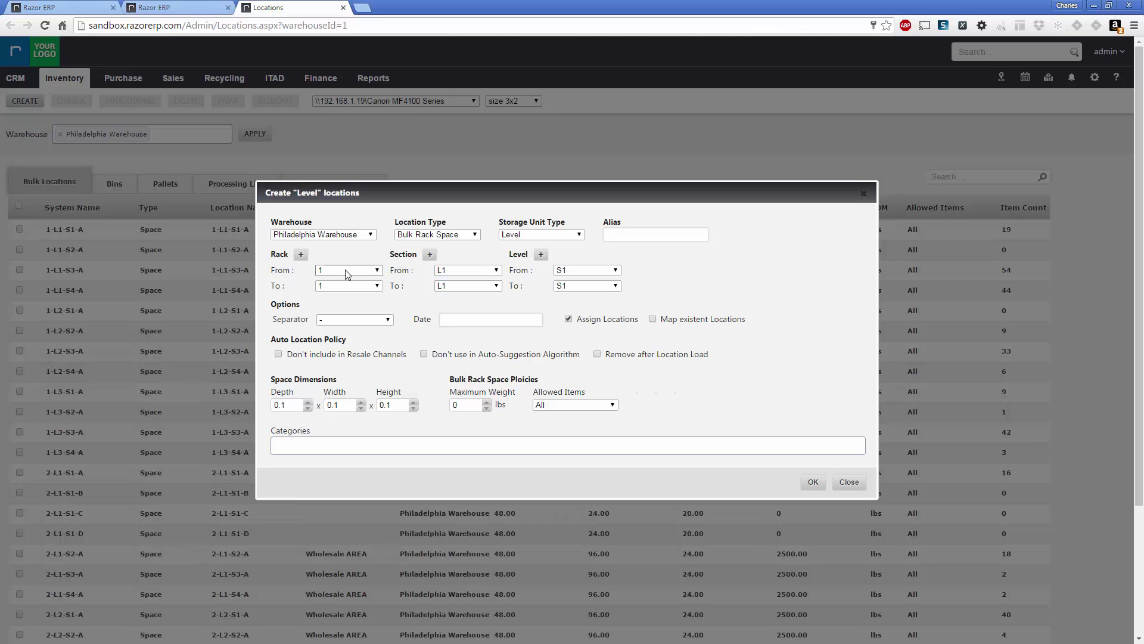
Set the rack range for the new locations from A0 to A9.
left_click(378, 286)
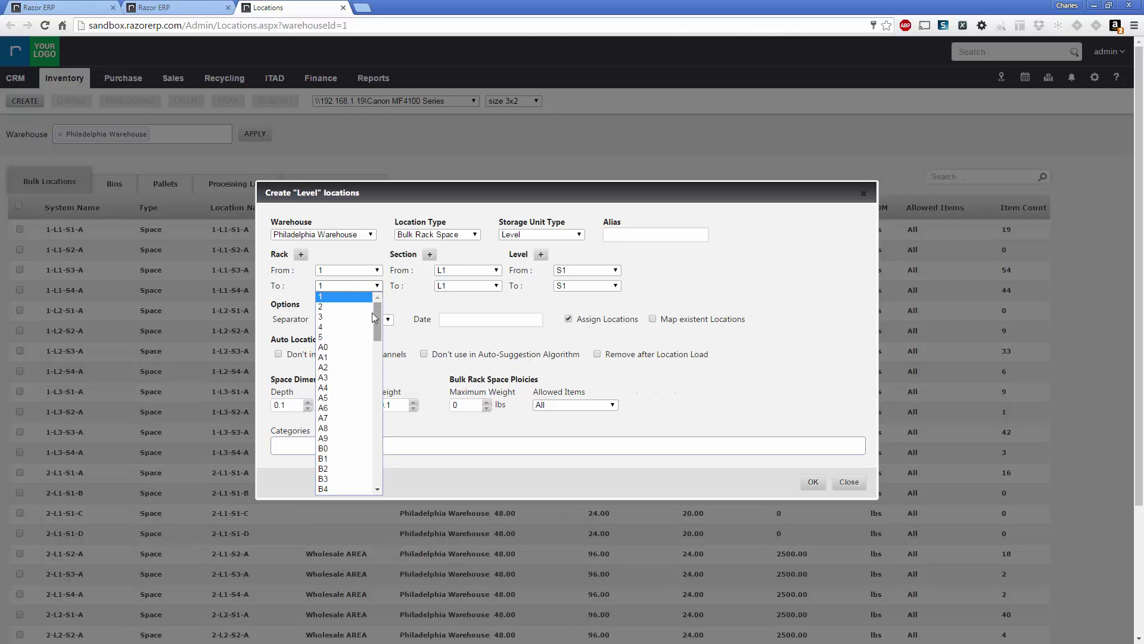
left_click(352, 345)
left_click(355, 271)
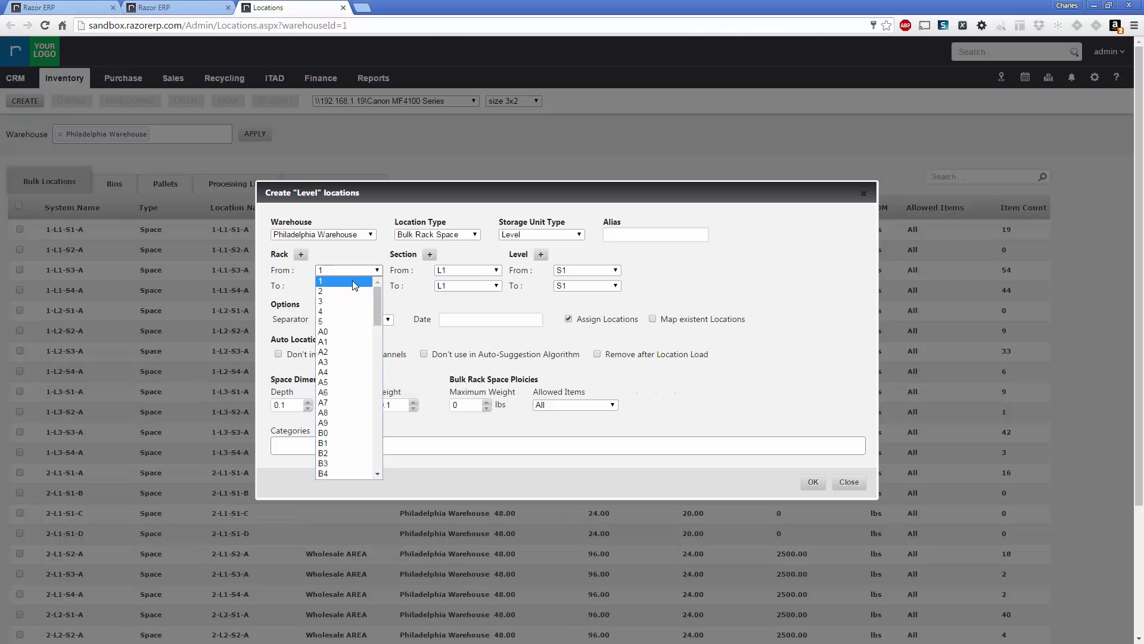
left_click(336, 331)
left_click(366, 286)
scroll(380, 328, "down", 1)
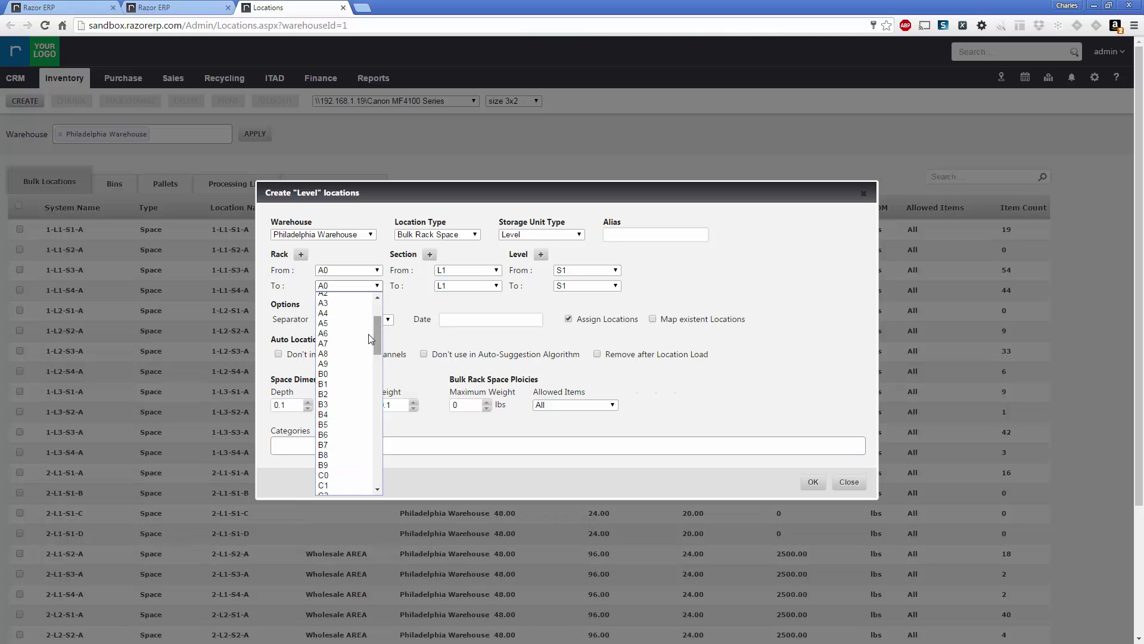
left_click(332, 364)
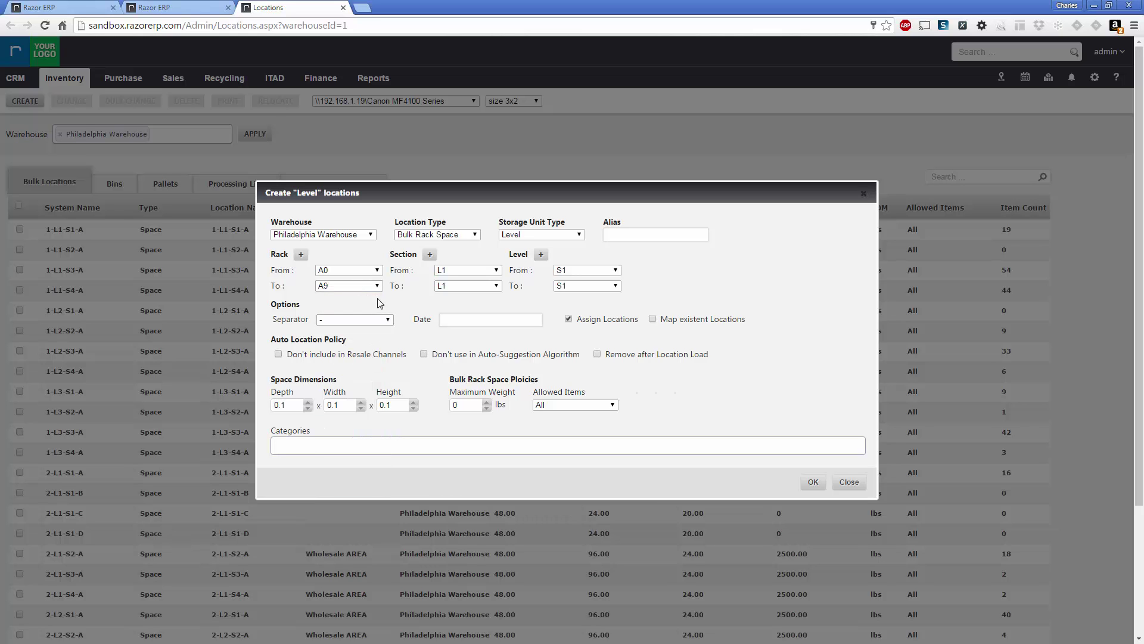
Inspect the rack range editor and the end of the list of available racks.
left_click(302, 256)
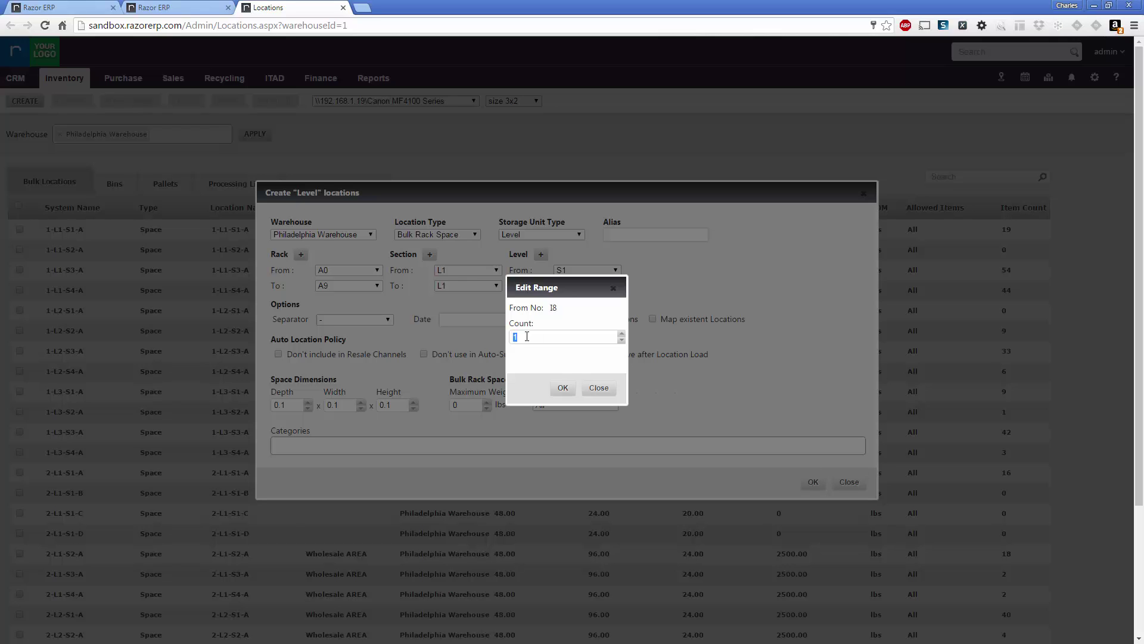
left_click(527, 336)
left_click(599, 388)
left_click(348, 285)
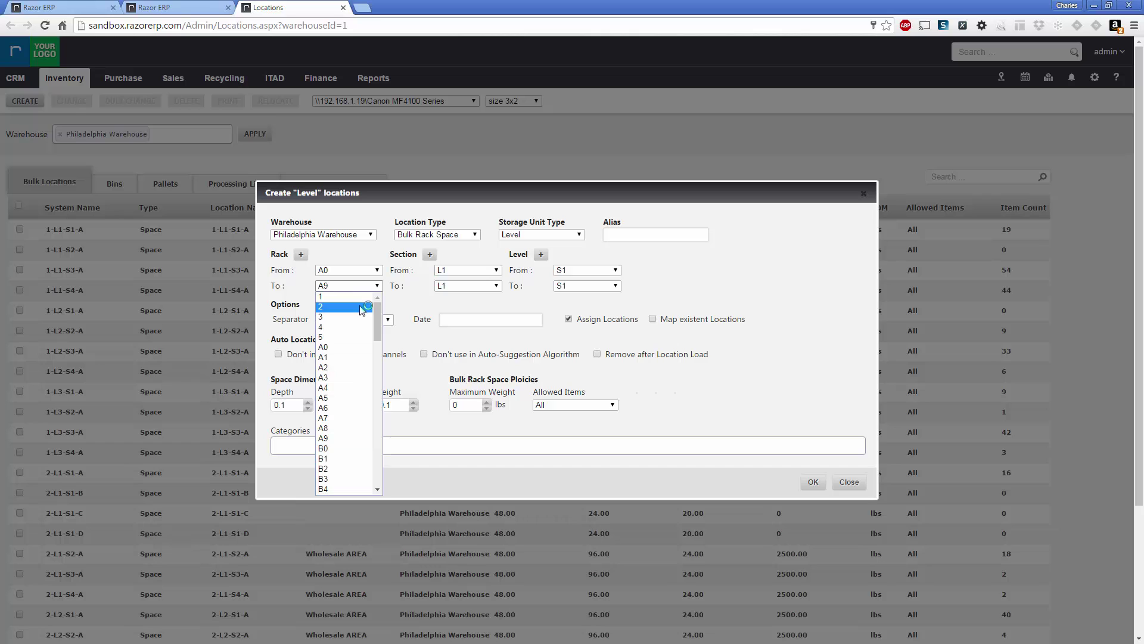
left_click_drag(378, 322, 377, 463)
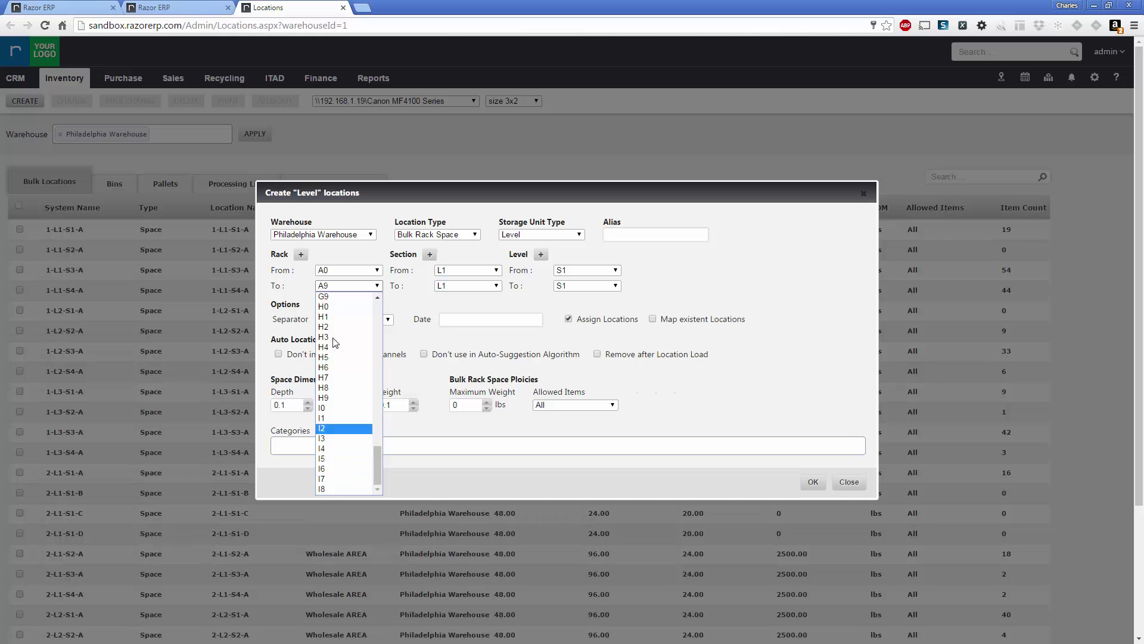
left_click(341, 269)
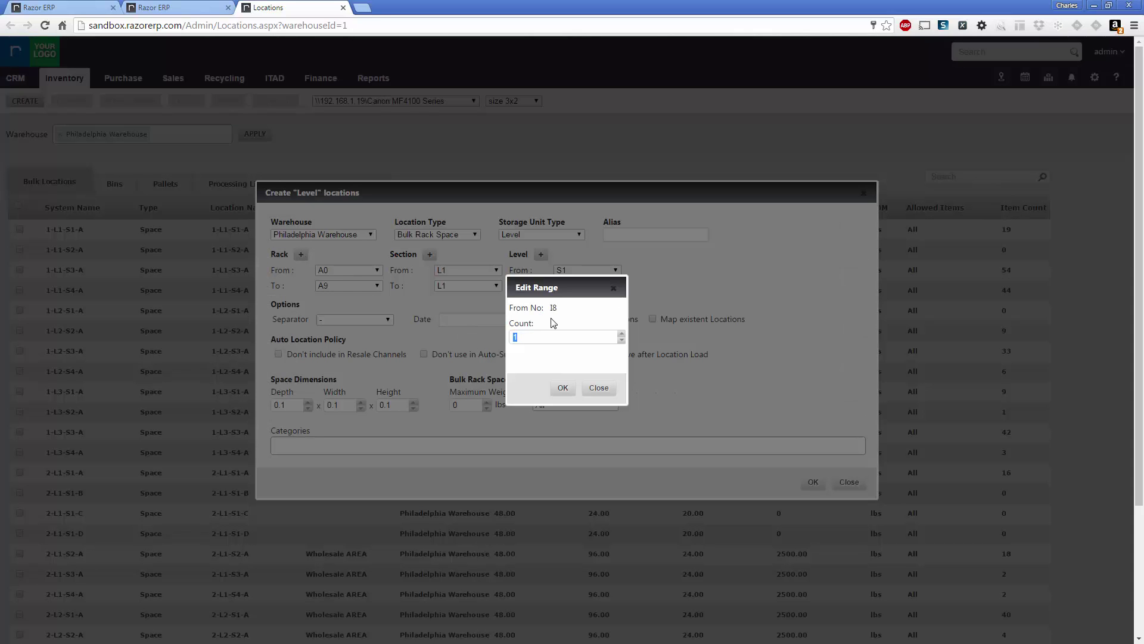
Extend the available rack numbers after I8 by a count of 100 and check the rack list.
left_click(524, 339)
type("00")
left_click(562, 388)
left_click(375, 286)
left_click_drag(376, 317, 405, 311)
left_click(378, 263)
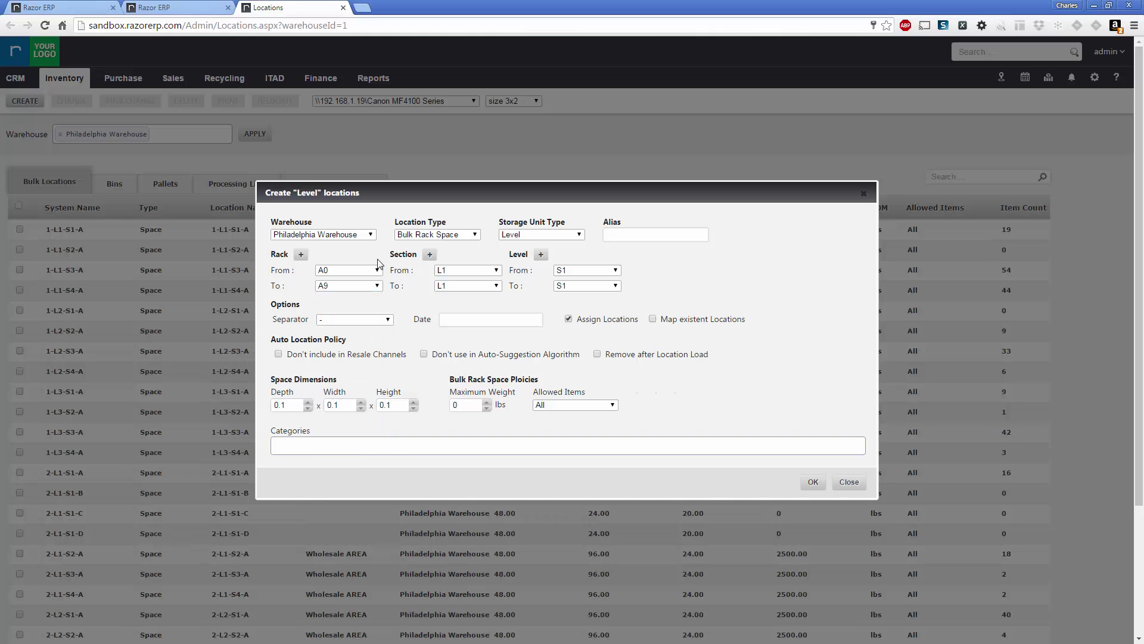
Check the available sections and extend the section numbers by a count of 12.
left_click(477, 273)
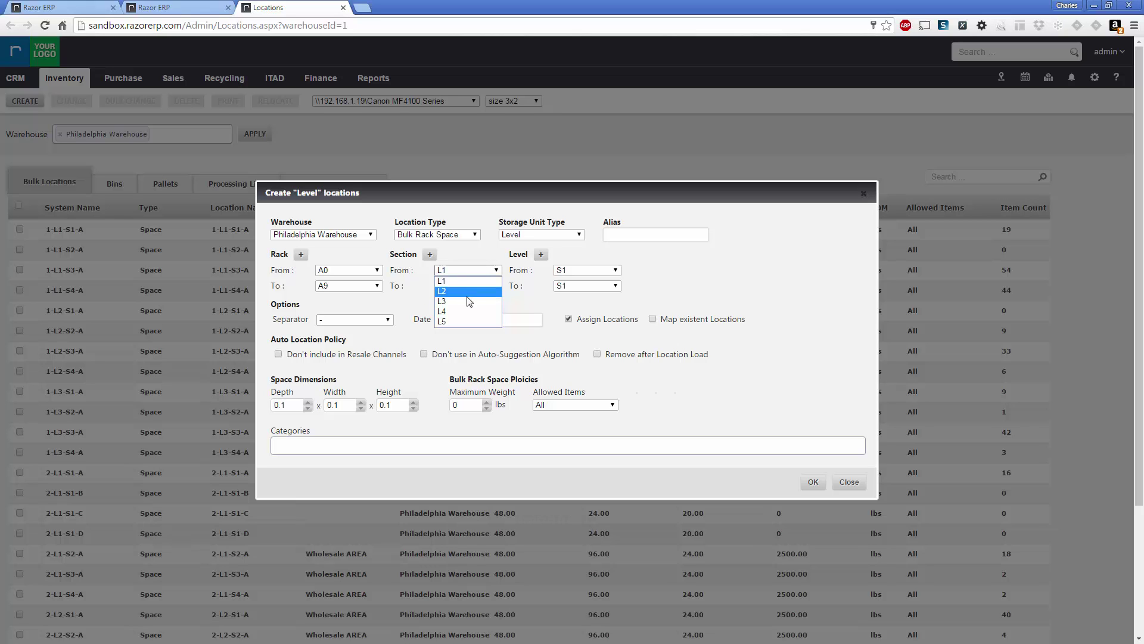
left_click(469, 268)
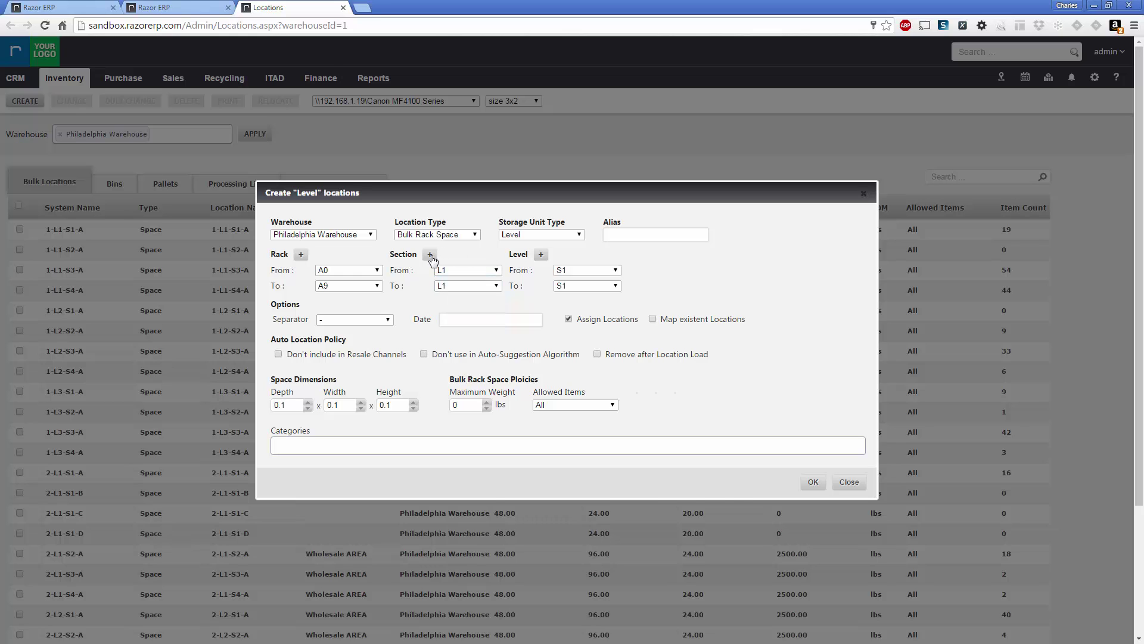
left_click(429, 255)
left_click(534, 336)
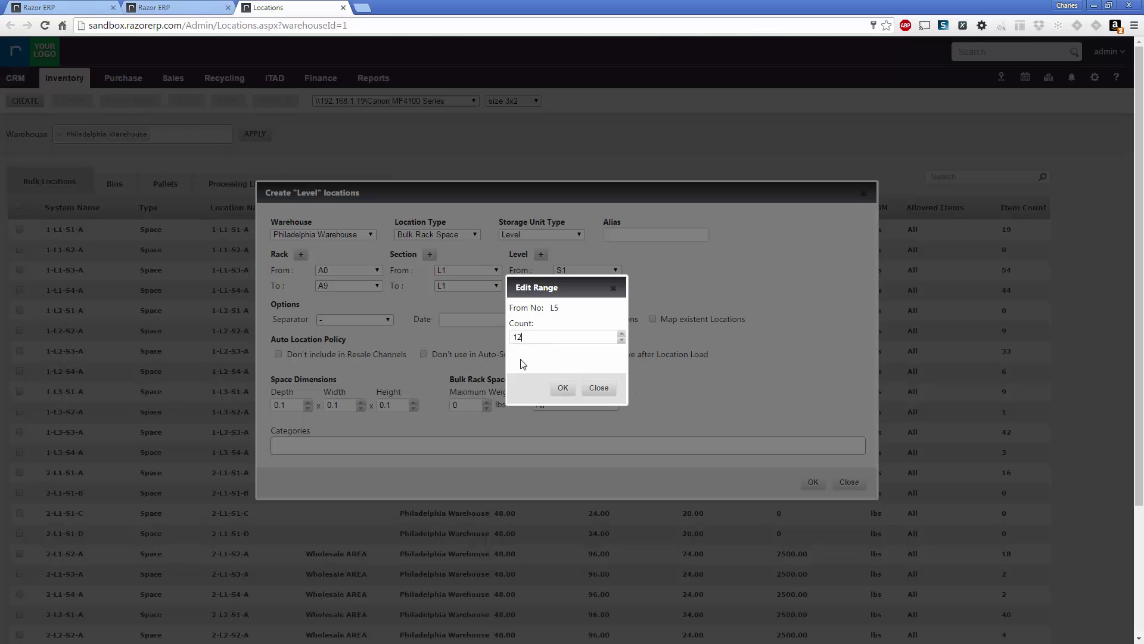
left_click(559, 395)
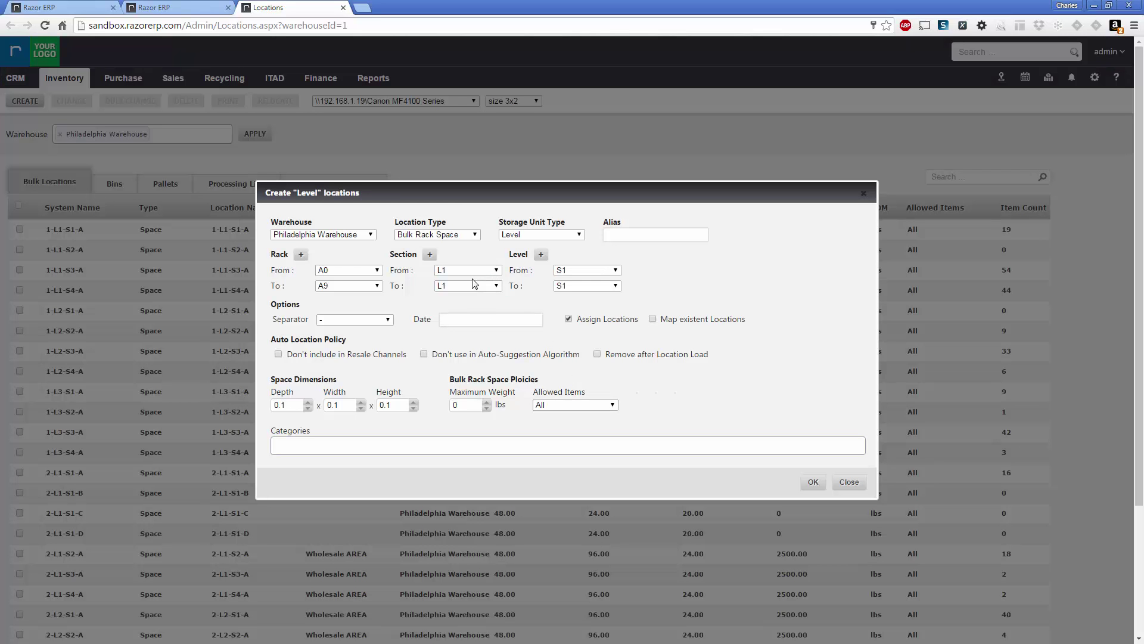
Set the section range for the new locations from 00 to 11.
left_click(497, 271)
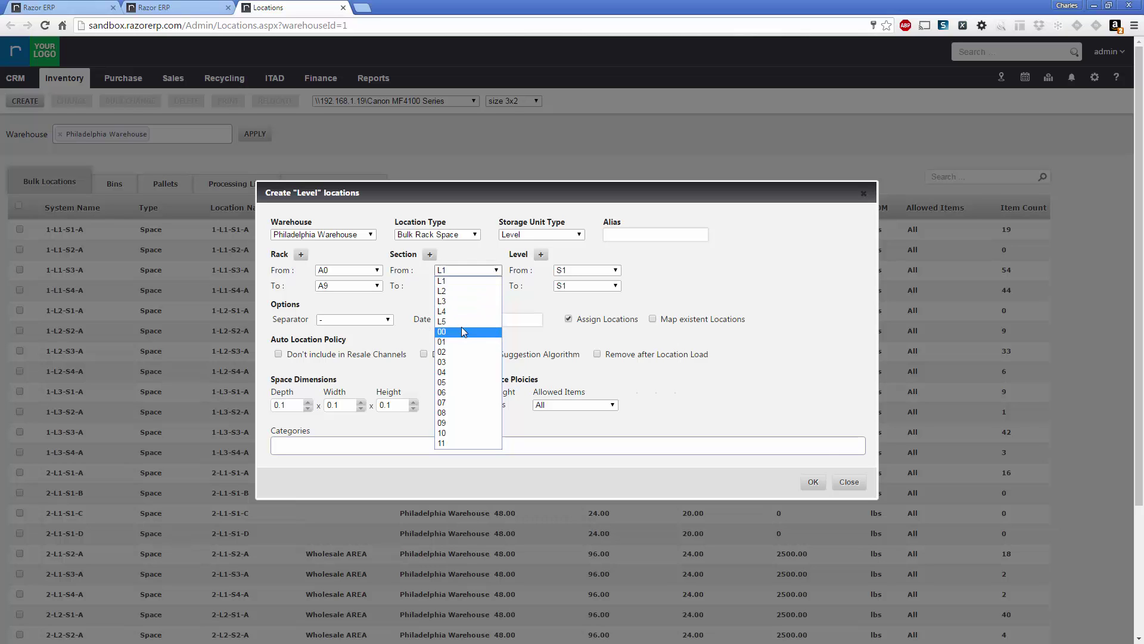
left_click(464, 331)
left_click(488, 290)
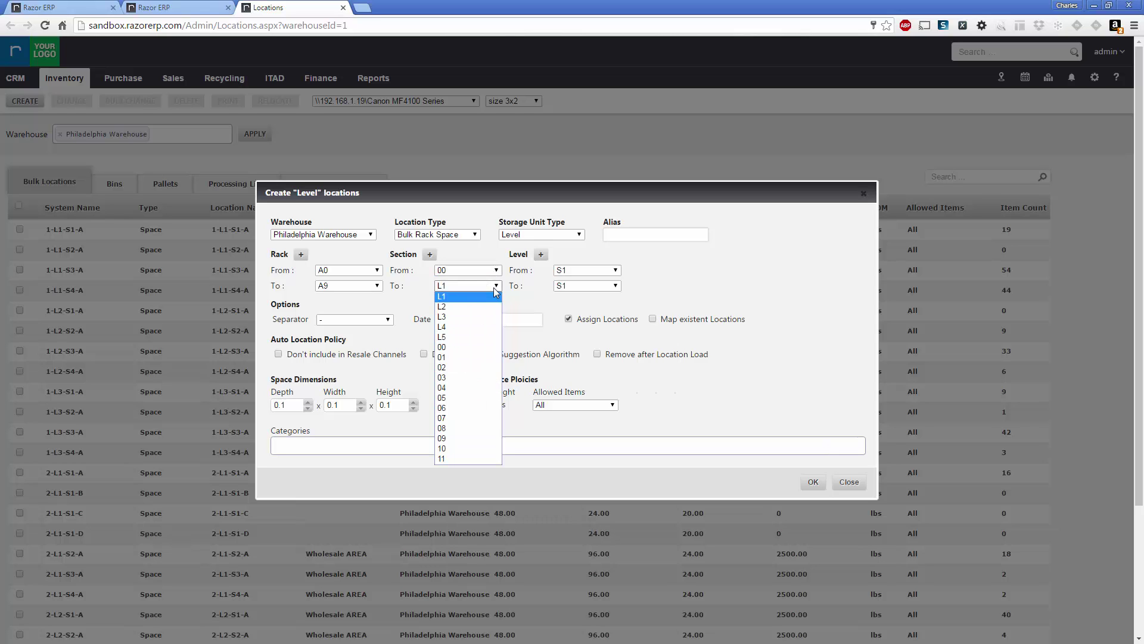
left_click(444, 459)
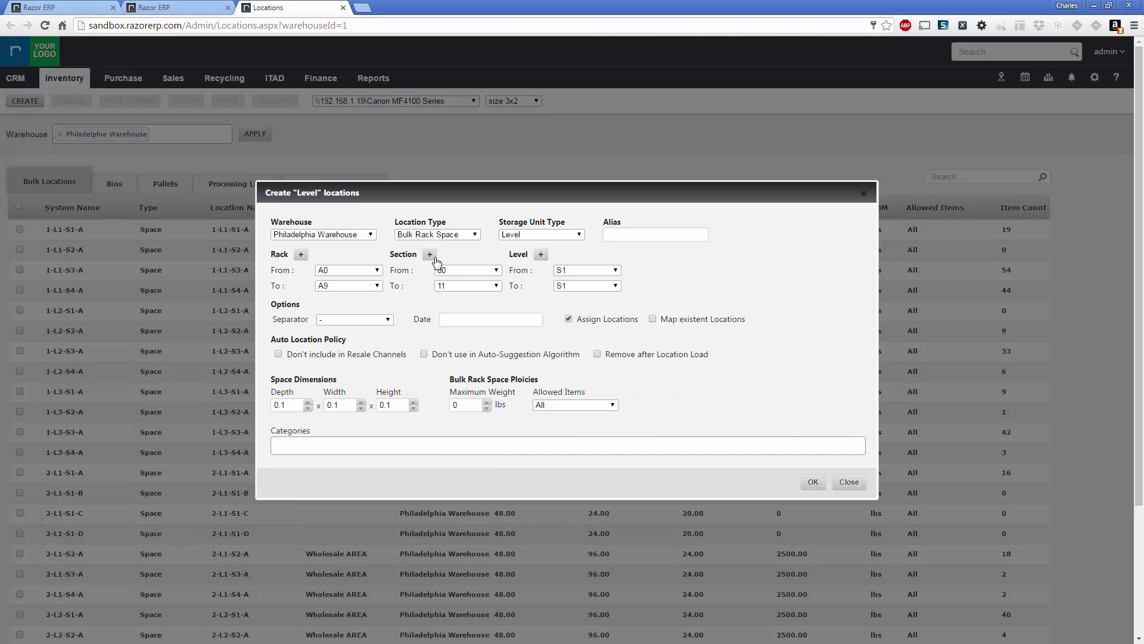
Extend the level numbers after S5 by a count of 4 and set the level range from 00 to 03.
left_click(540, 256)
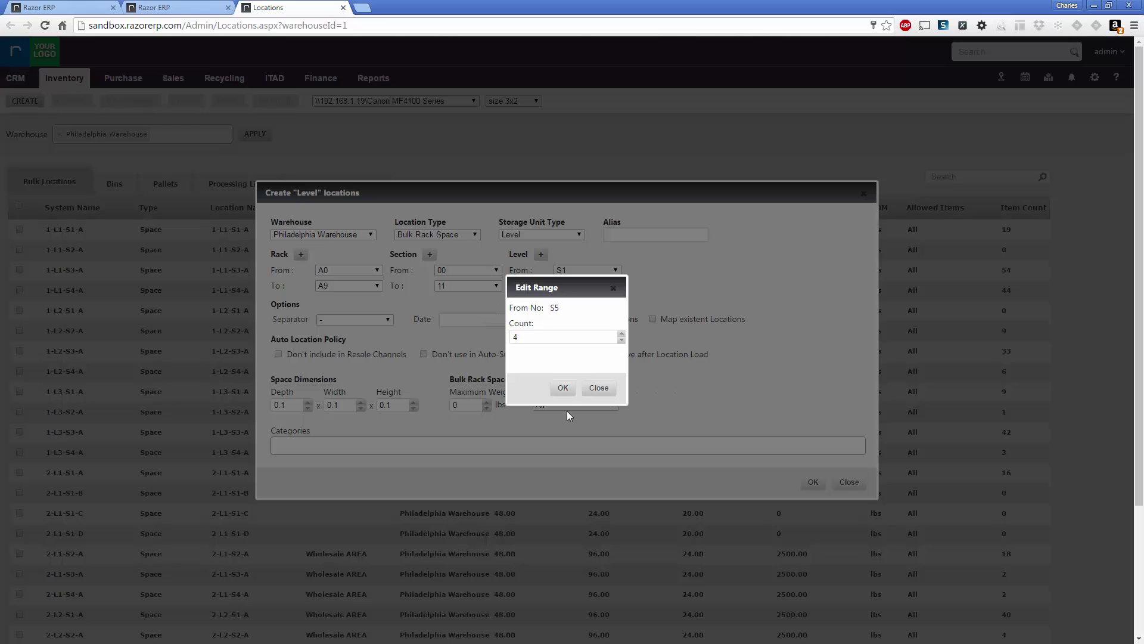
left_click(565, 388)
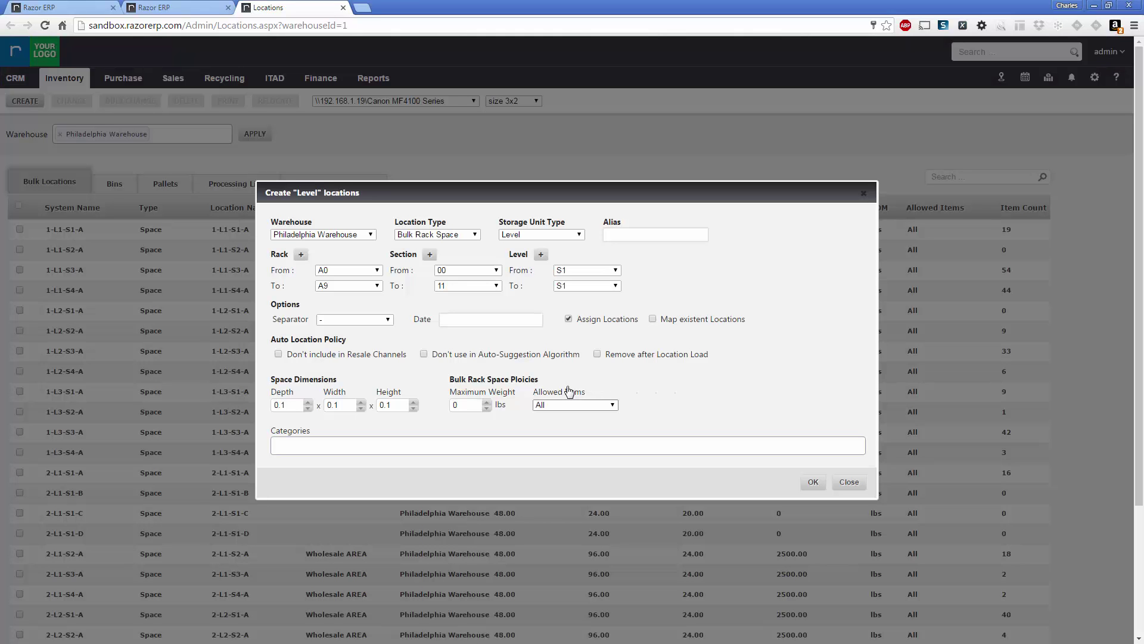
left_click(576, 272)
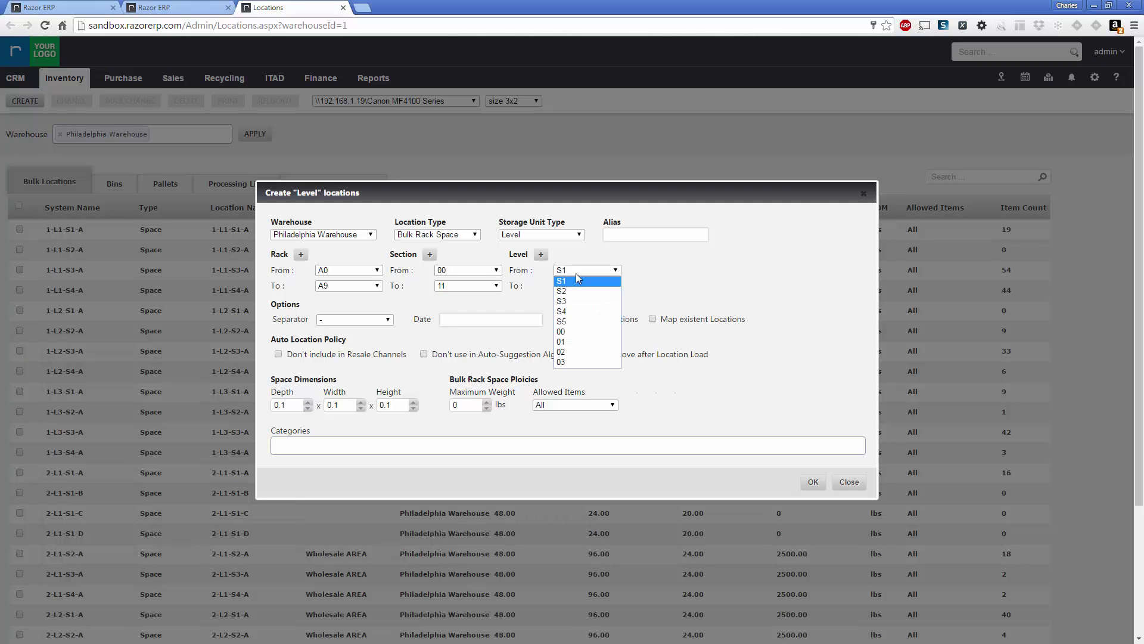
left_click(569, 330)
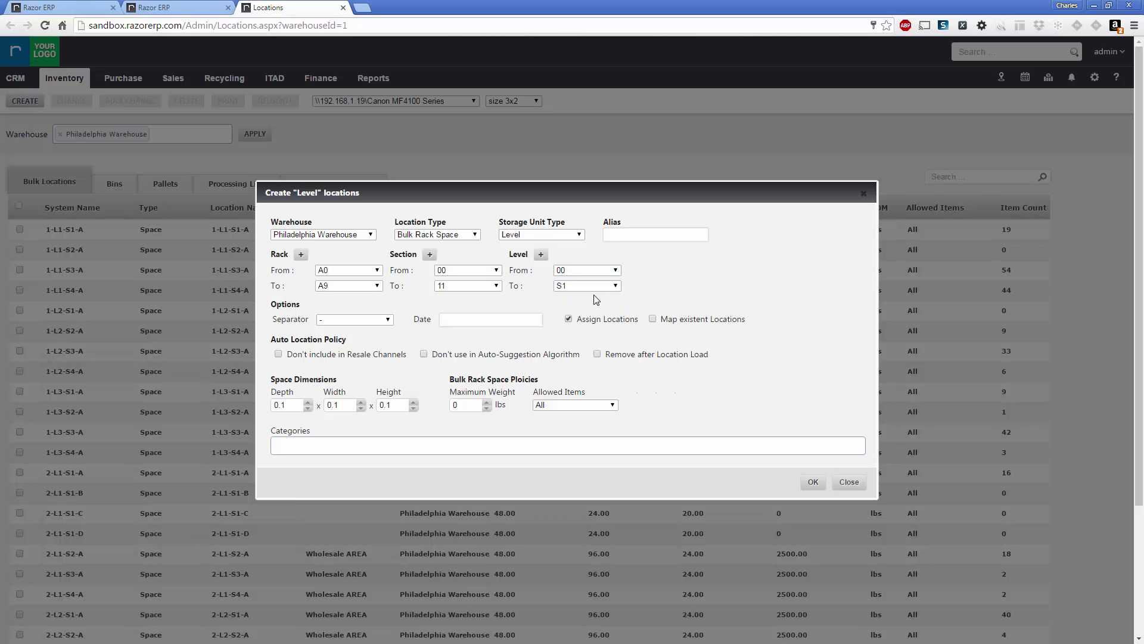
left_click(590, 286)
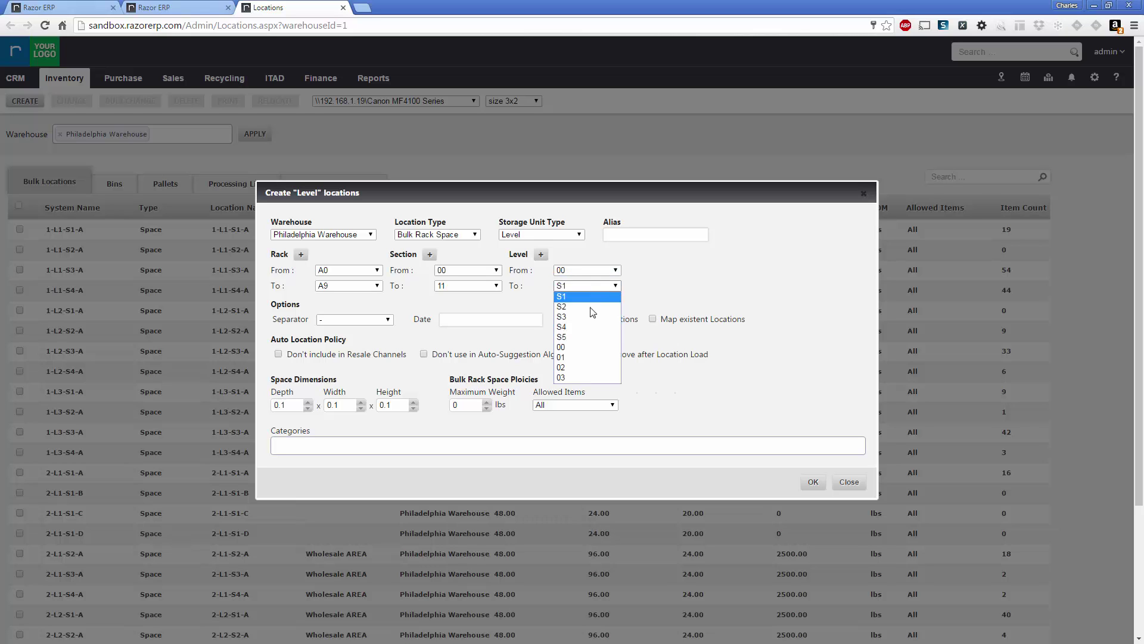
left_click(569, 378)
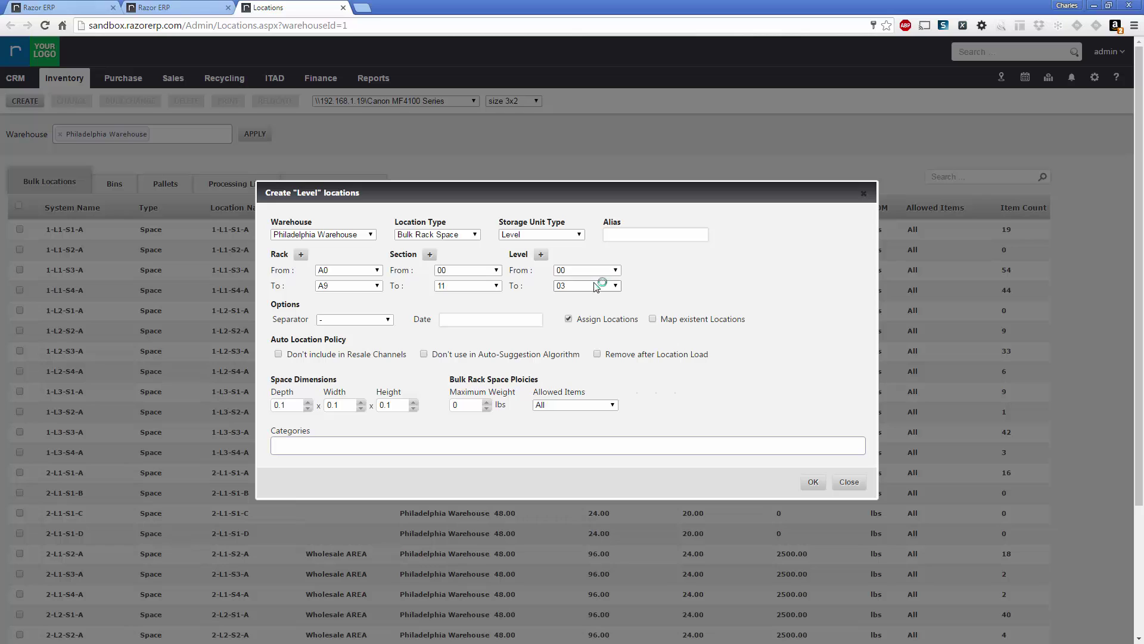
Inspect the available separator characters for the location names and keep the hyphen.
left_click(359, 320)
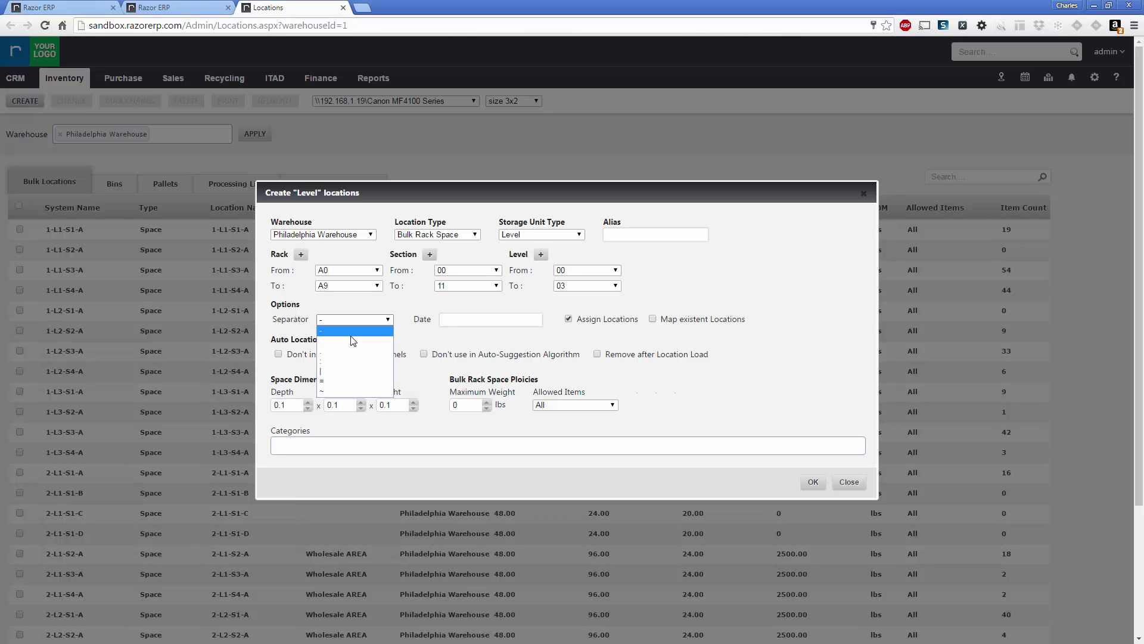
left_click(354, 331)
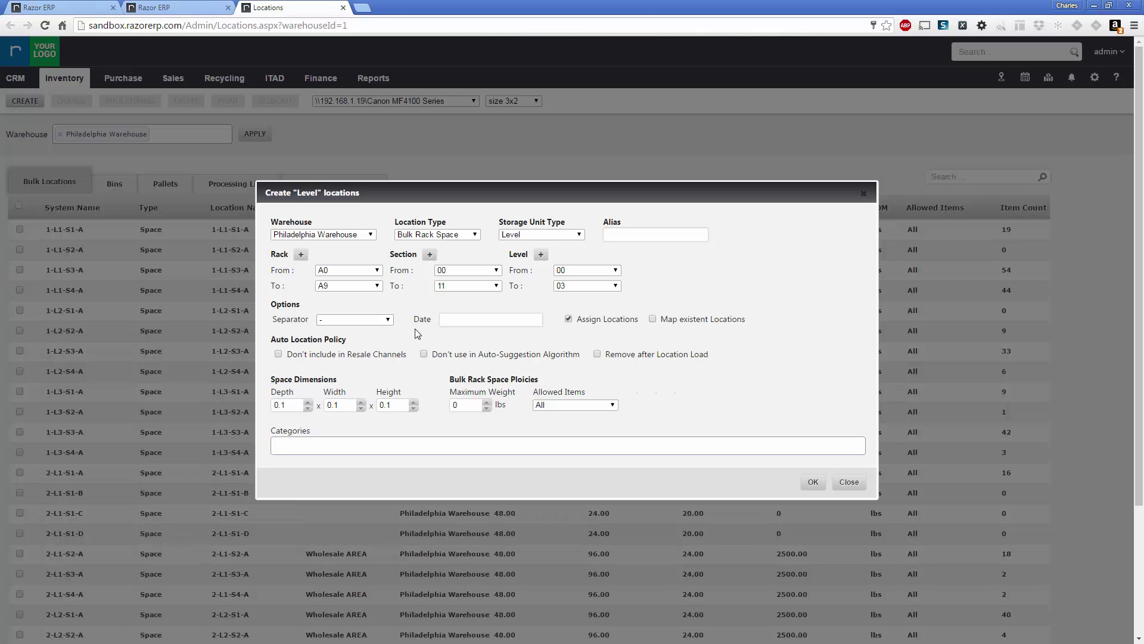
left_click(374, 320)
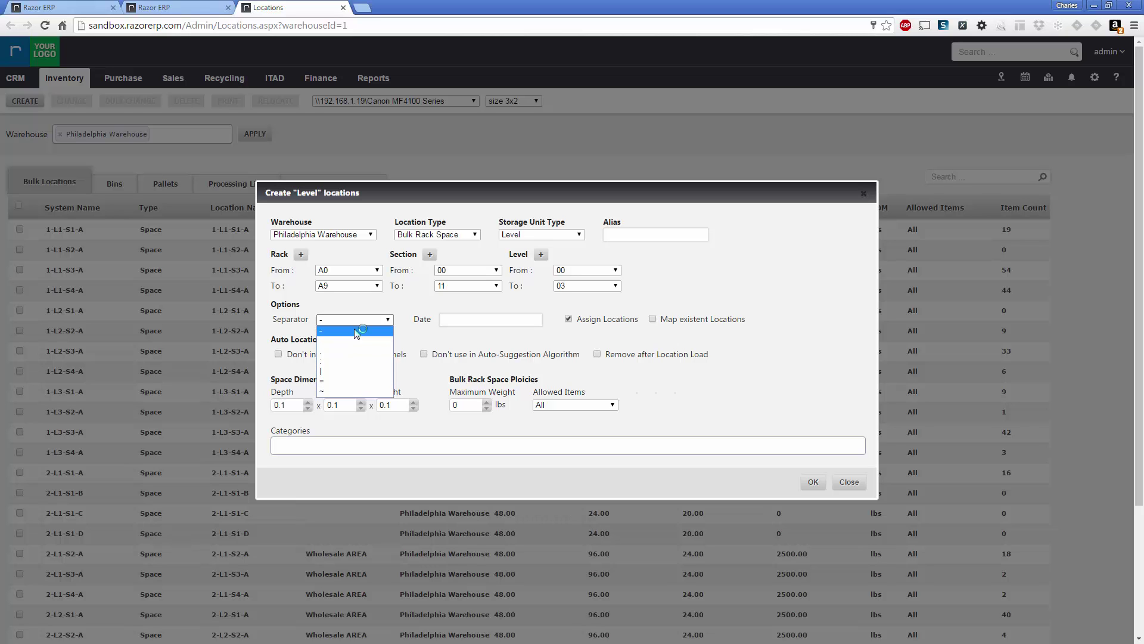
left_click(381, 327)
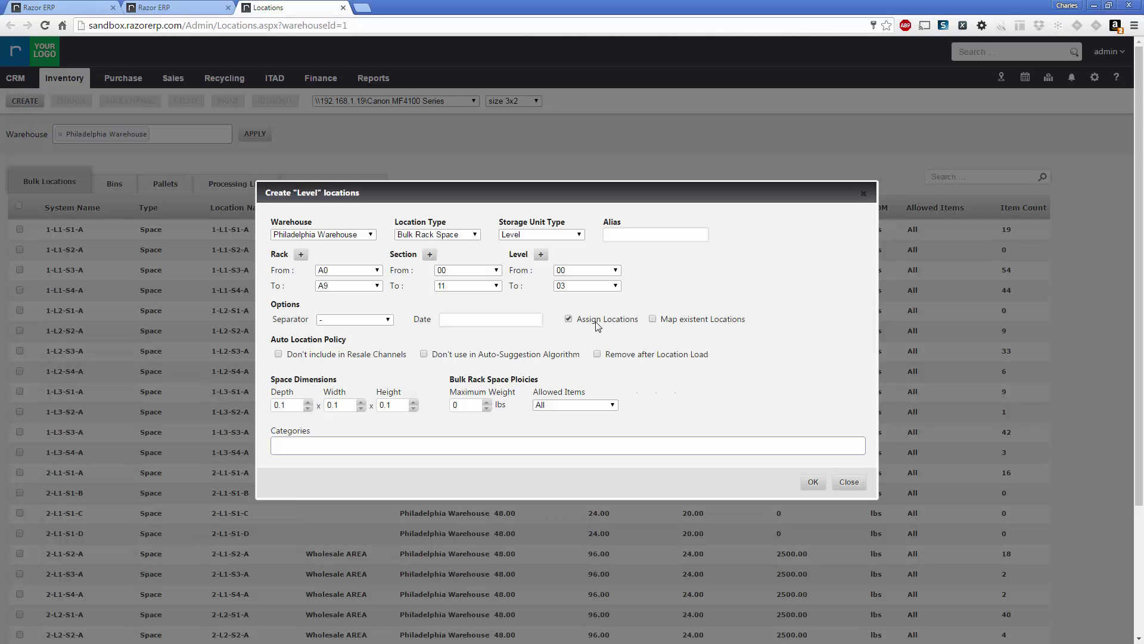
left_click(571, 321)
left_click(277, 354)
left_click(425, 354)
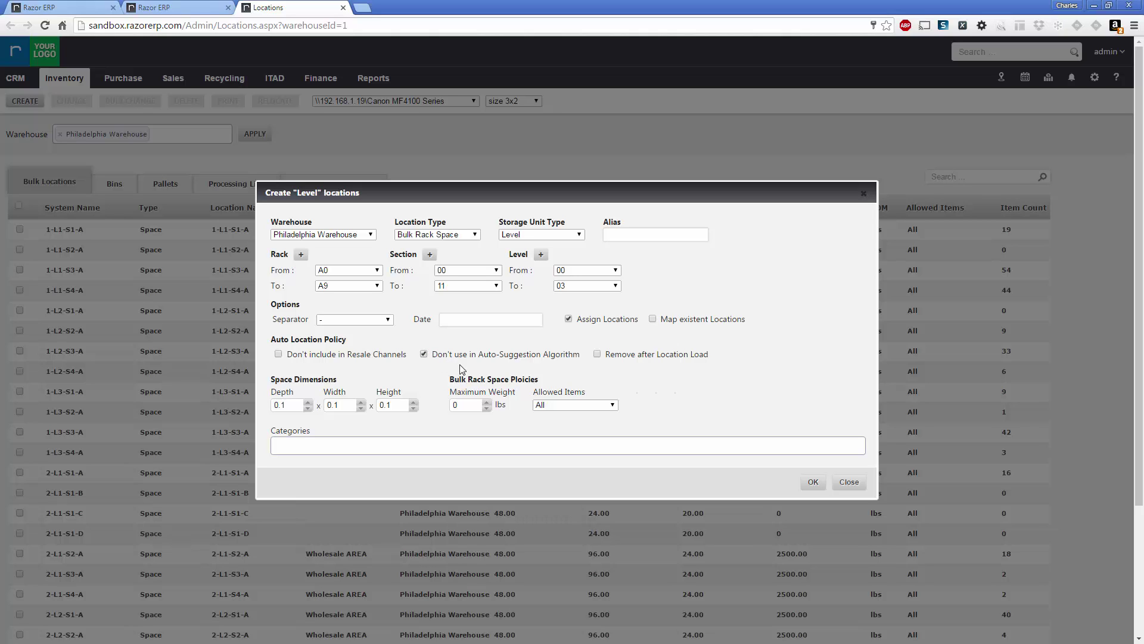
left_click(425, 354)
Set the space dimensions to depth 12, width 24 and height 12.
left_click(296, 404)
type("12")
double_click(325, 406)
double_click(393, 405)
type("12")
Try a maximum weight of 1000 lbs for the rack spaces and reset it to 0.
double_click(469, 405)
type("1000")
double_click(465, 405)
type("0")
Set the allowed items to All and save the new level locations.
left_click(588, 407)
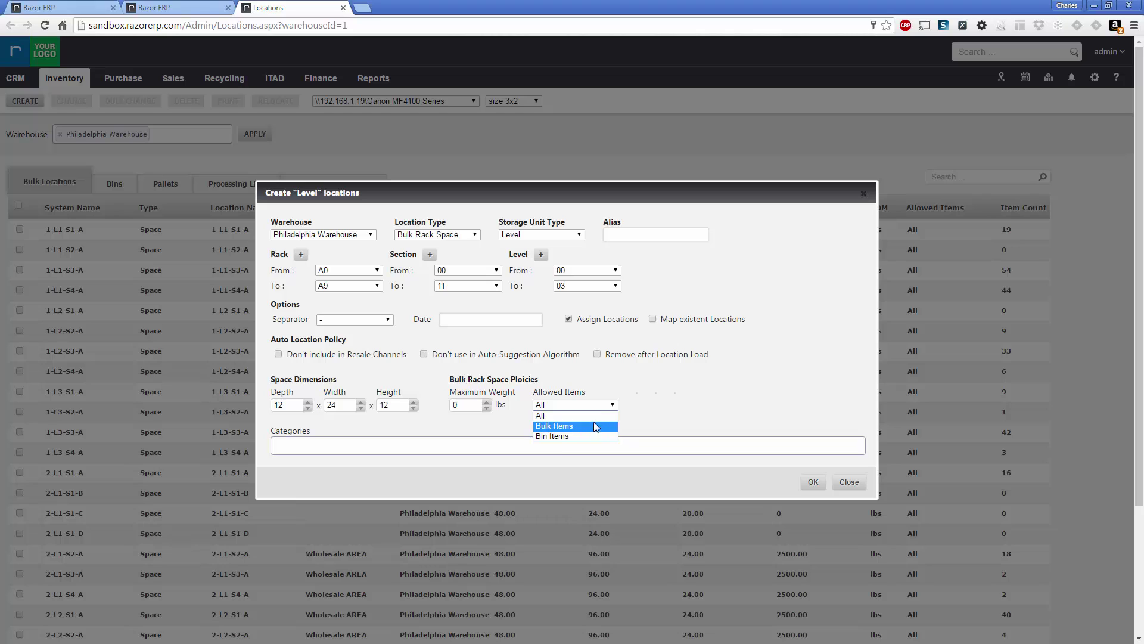
left_click(596, 416)
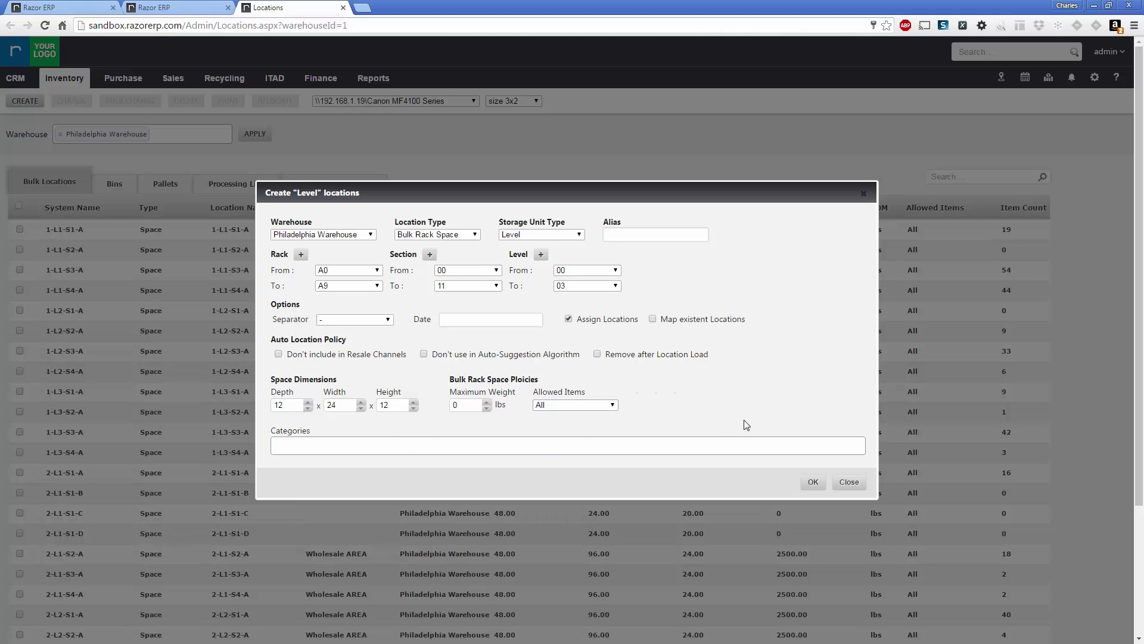
left_click(813, 485)
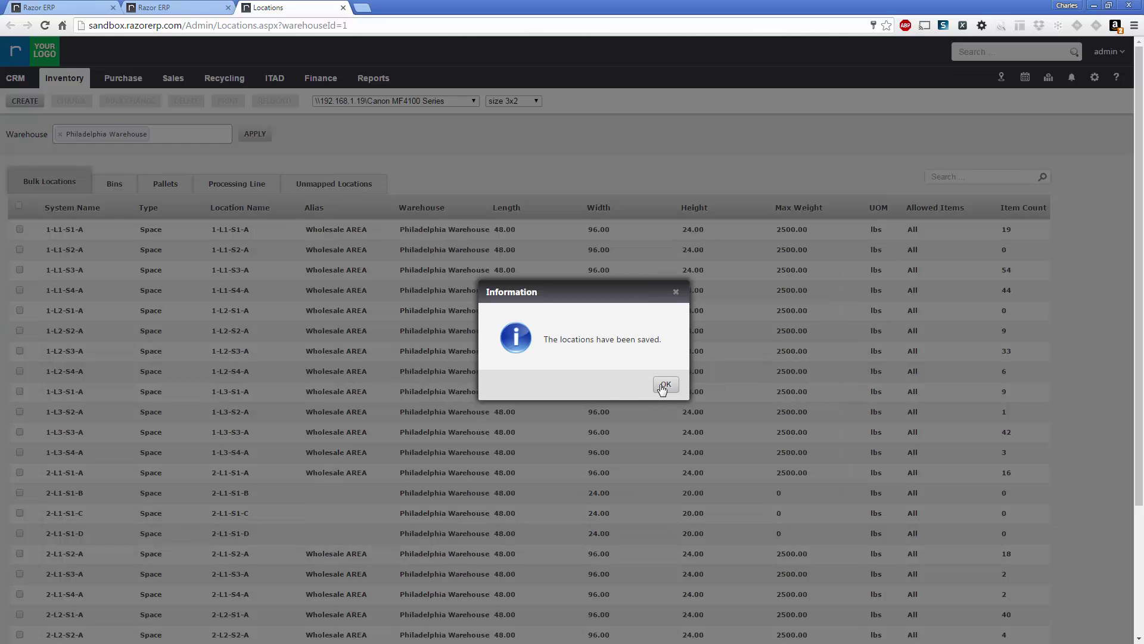
left_click(665, 385)
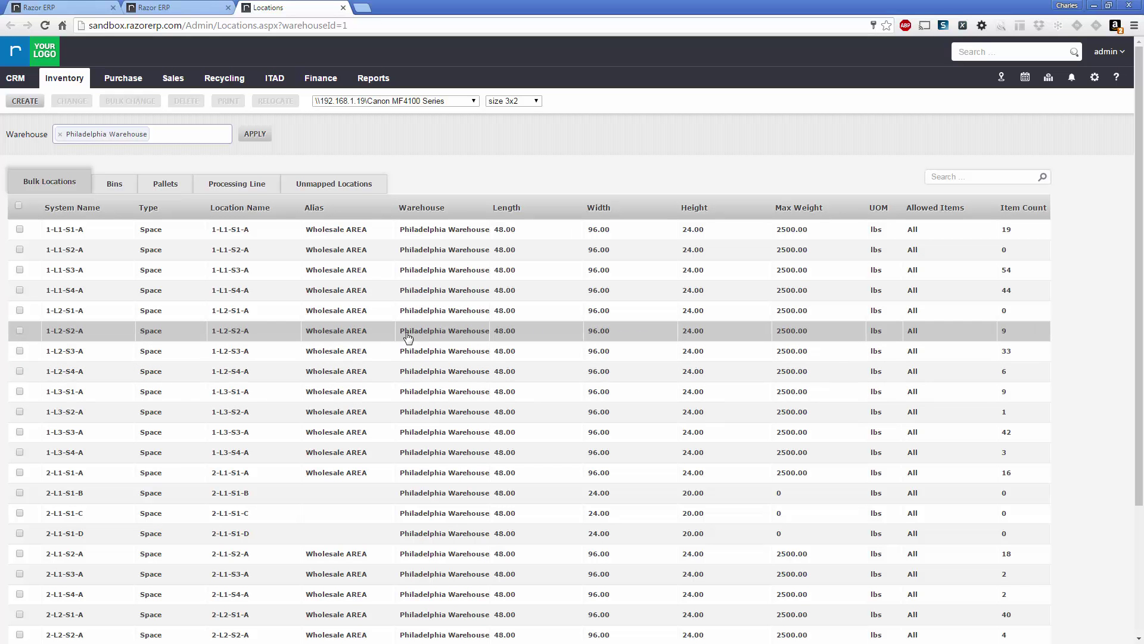
Show 1000 bulk locations per page and review the newly created A0 rack locations.
scroll(394, 333, "down", 1)
scroll(394, 334, "down", 1)
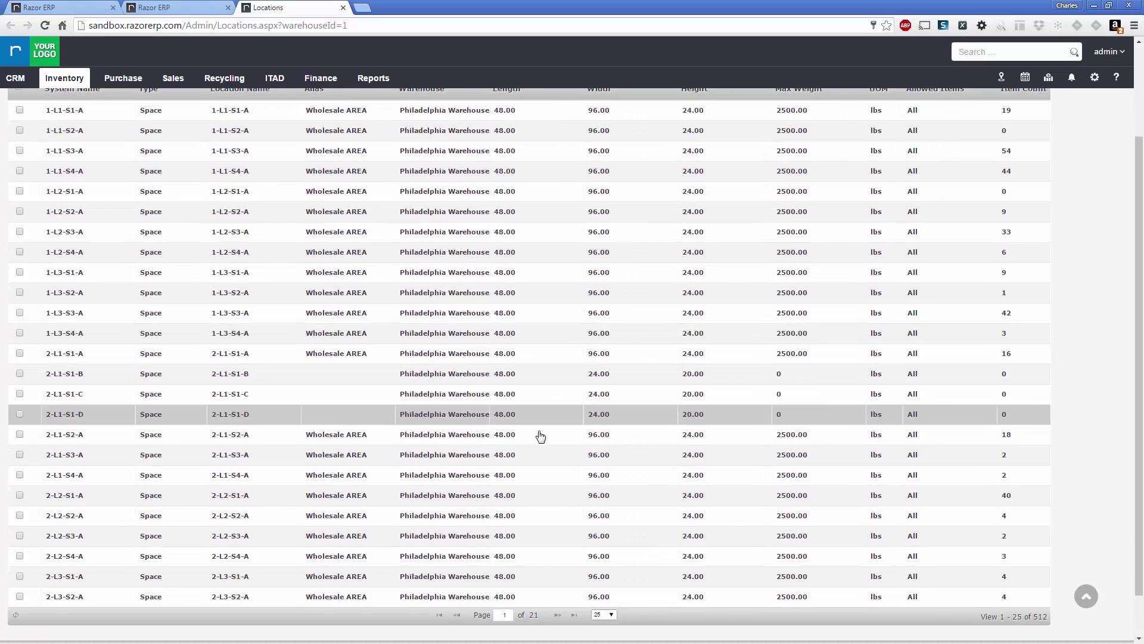
left_click(605, 615)
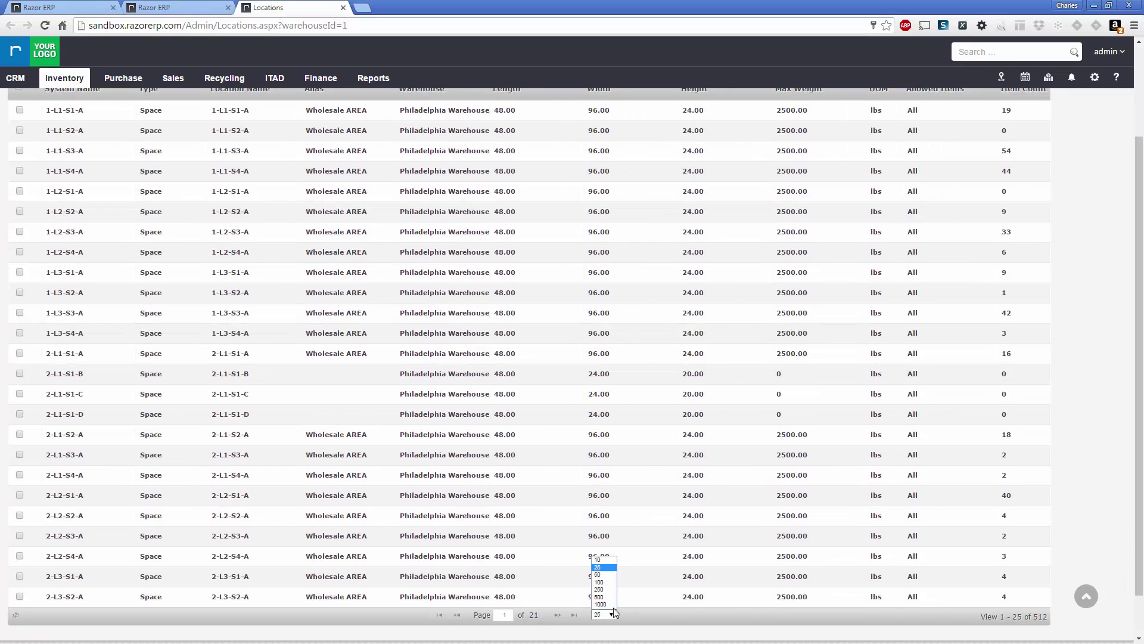
left_click(607, 603)
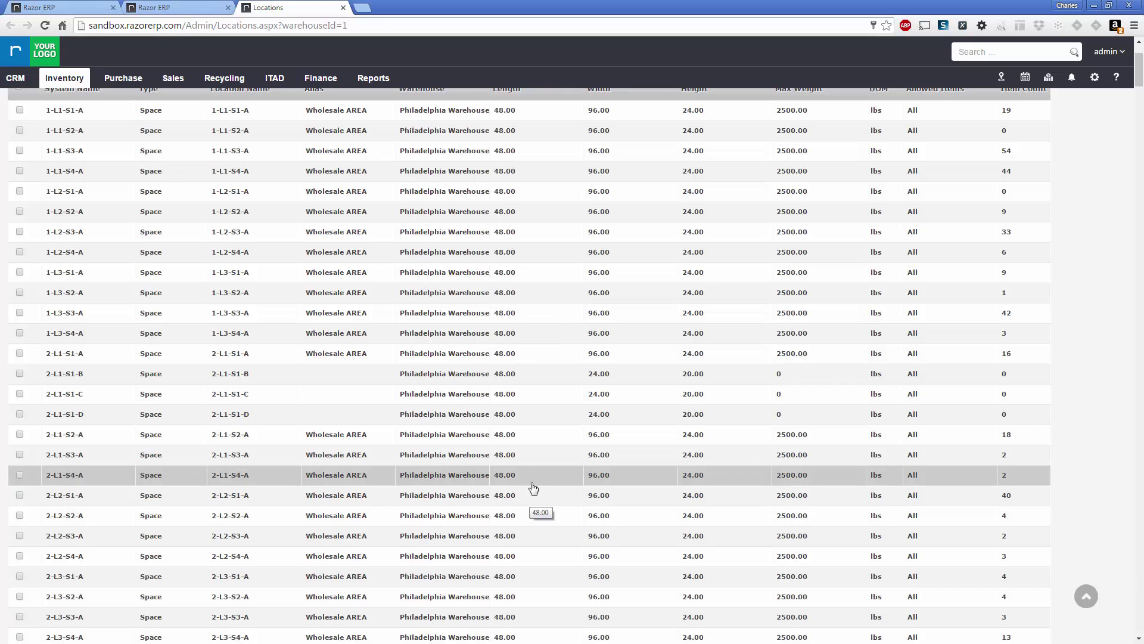
scroll(518, 495, "down", 1)
scroll(513, 499, "down", 15)
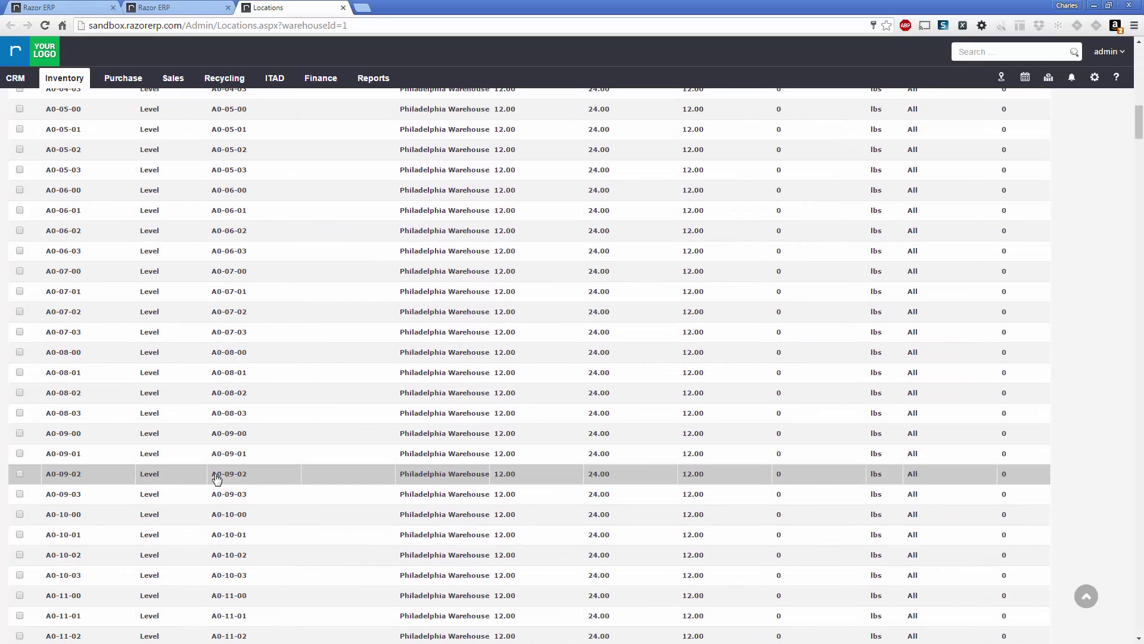
Select the locations A0-08-01 and A0-08-02 in the bulk locations list.
left_click(20, 372)
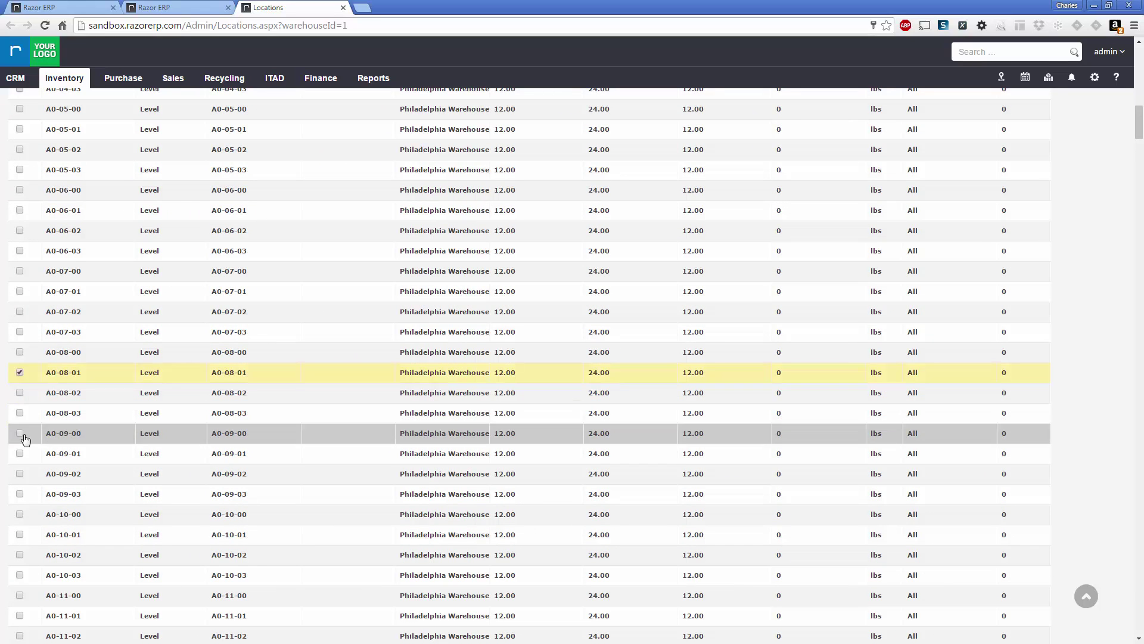
left_click(19, 393)
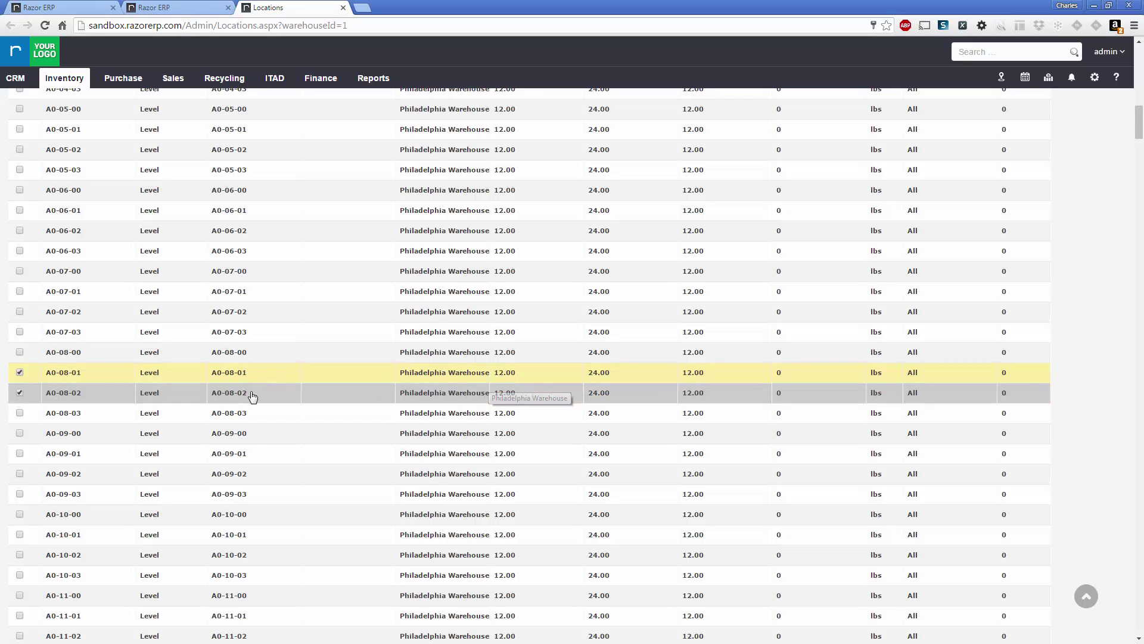
scroll(247, 373, "up", 20)
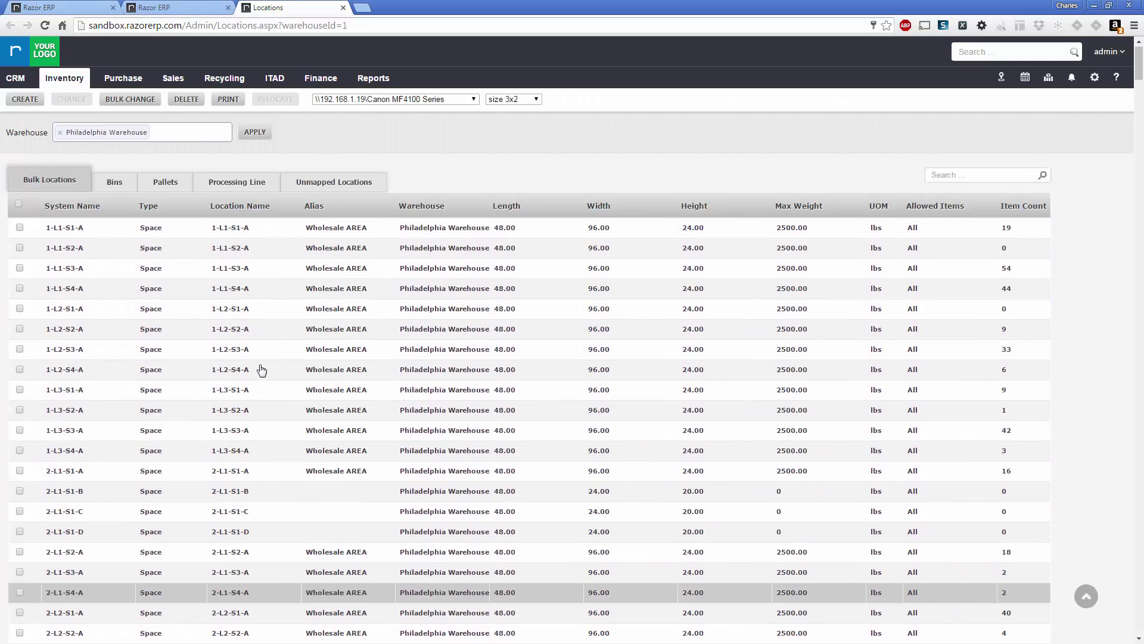